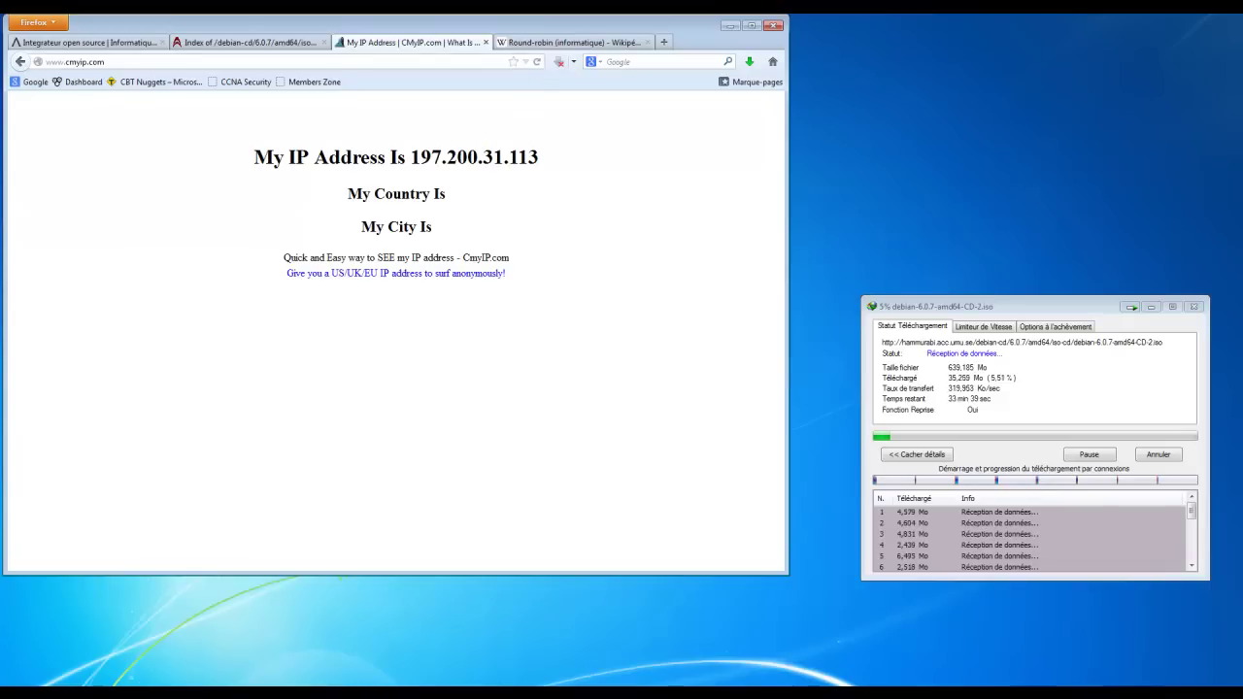
# Open Notepad (Bloc-notes) and copy the public IP address shown on the CmyIP page into the blank document
pyautogui.click(5, 680)
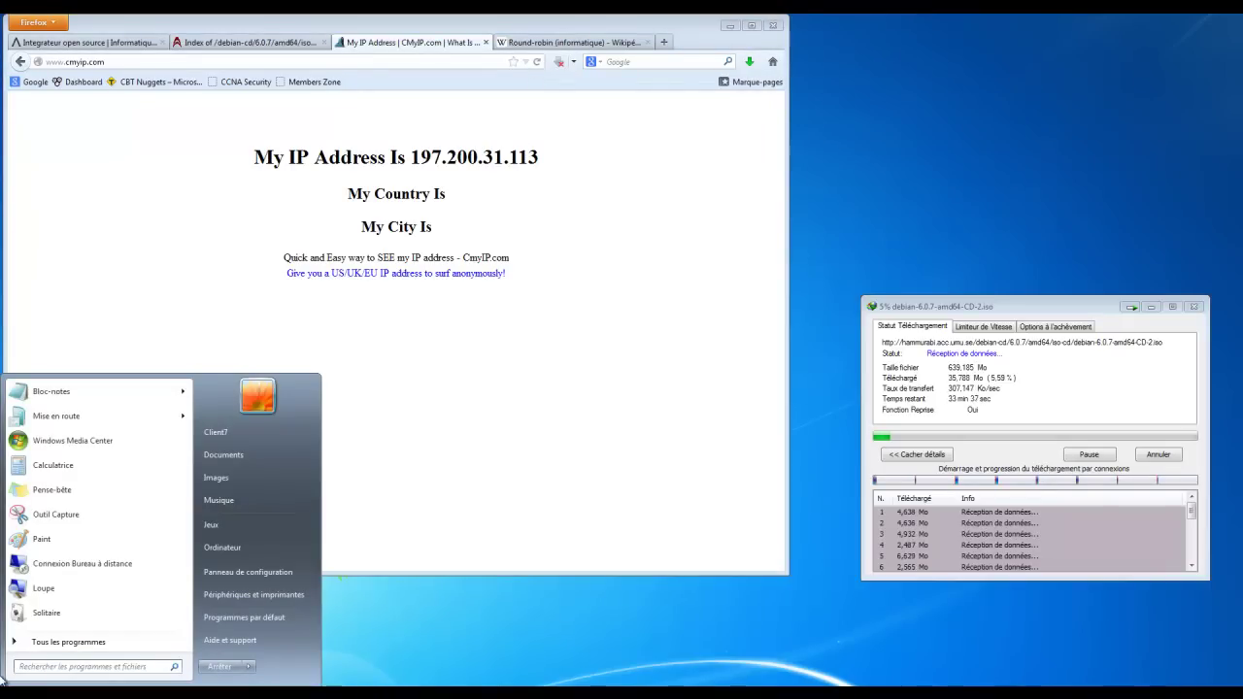
pyautogui.write('bloc')
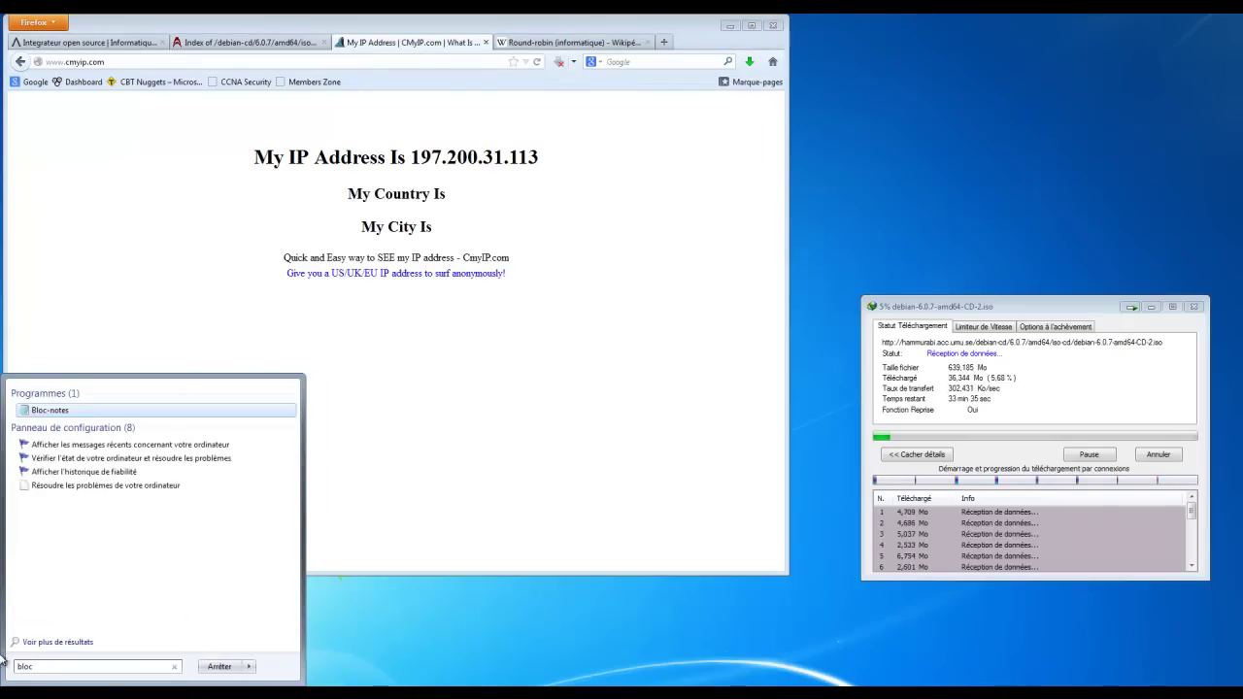
pyautogui.click(61, 412)
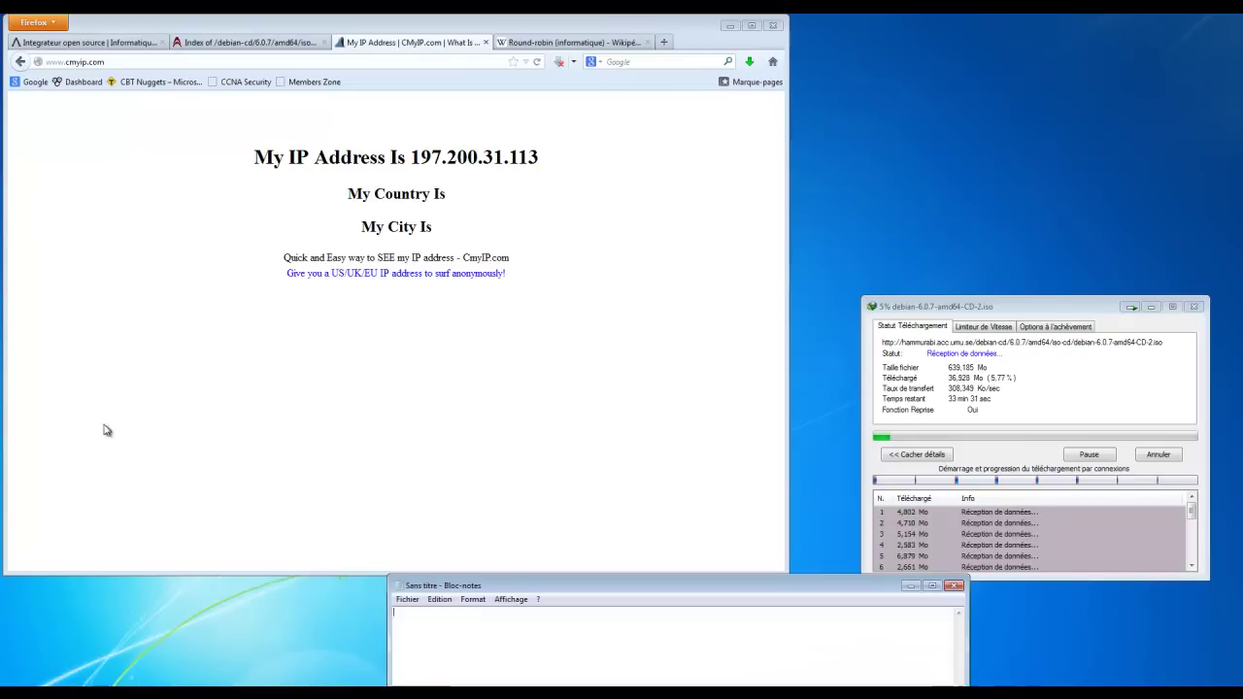
pyautogui.moveTo(542, 157); pyautogui.dragTo(411, 157)
pyautogui.hotkey('ctrl', 'c')
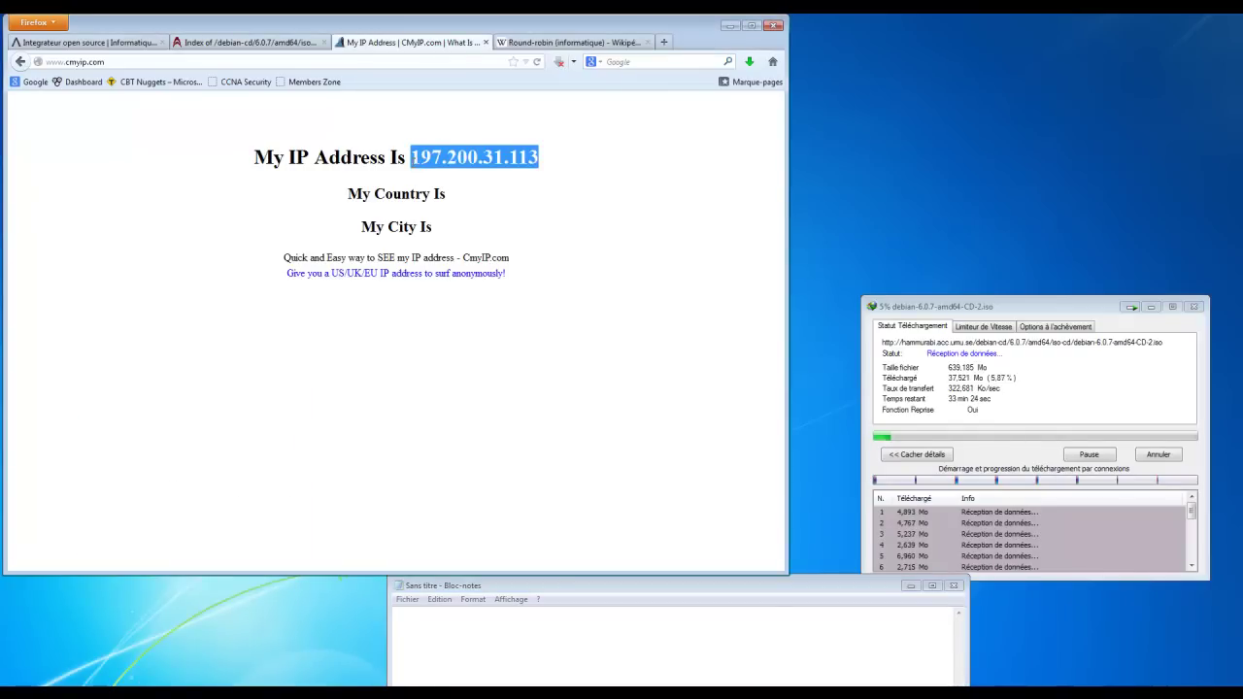
pyautogui.click(527, 636)
pyautogui.hotkey('ctrl', 'v')
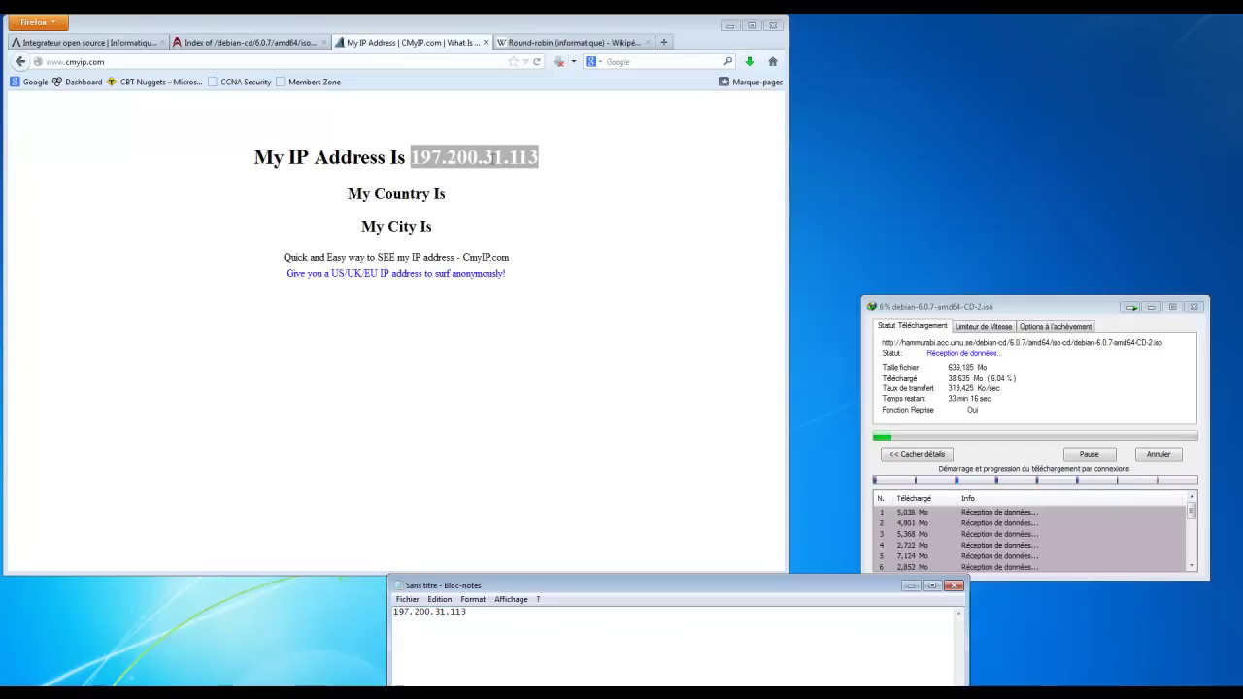
# Reload the CmyIP page and copy the IP address it reports onto the second line of the Notepad document
pyautogui.click(472, 126)
pyautogui.click(539, 62)
pyautogui.click(541, 63)
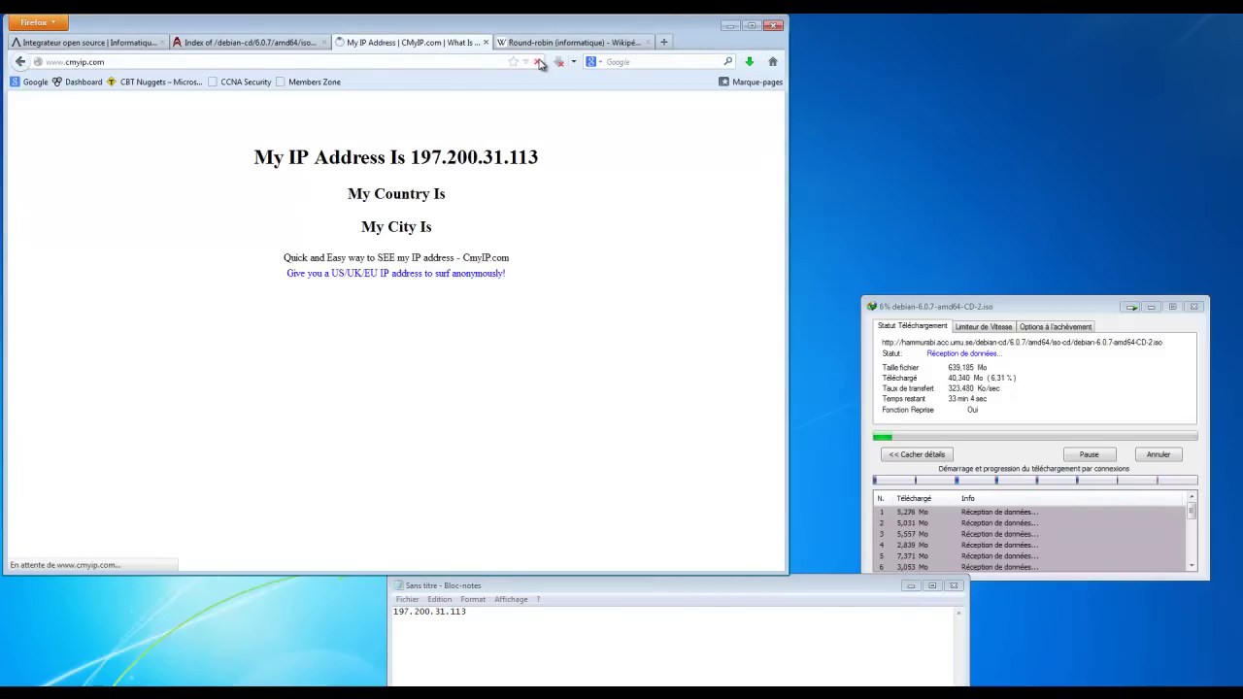
pyautogui.moveTo(539, 163); pyautogui.dragTo(418, 159)
pyautogui.hotkey('ctrl', 'c')
pyautogui.click(434, 635)
pyautogui.hotkey('ctrl', 'v')
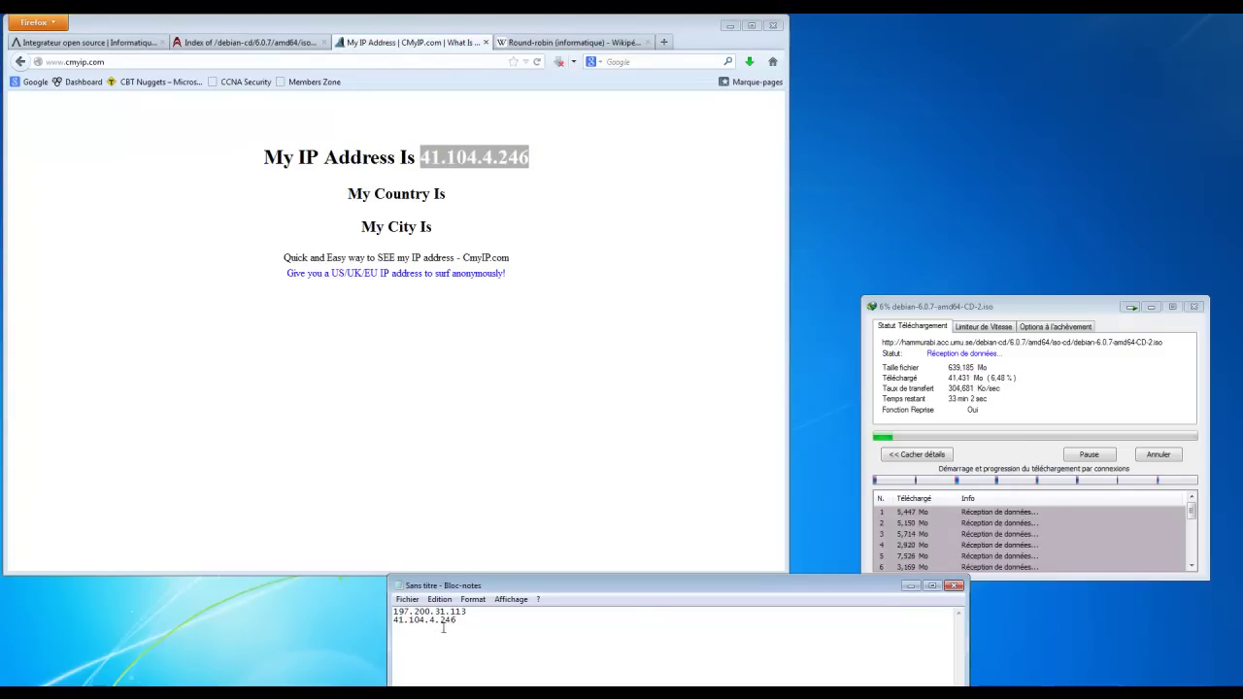
# Refresh the CmyIP page again and add the reported IP address as a third line in the Notepad list
pyautogui.click(538, 62)
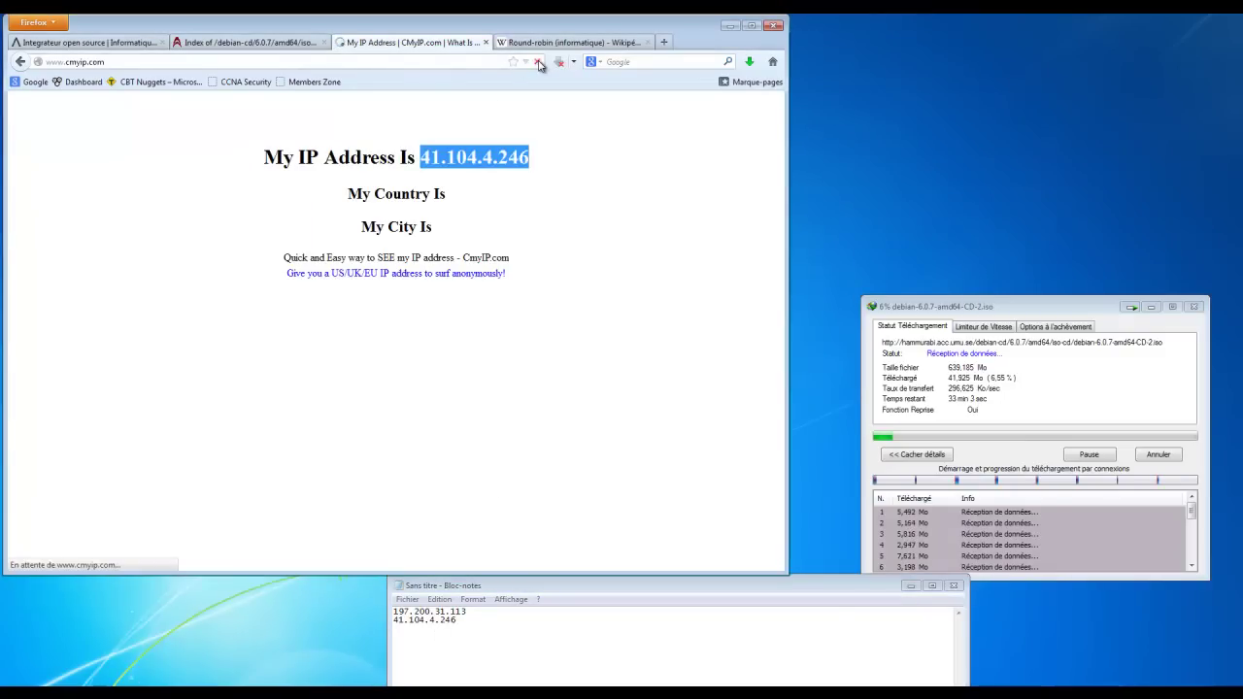
pyautogui.moveTo(531, 157); pyautogui.dragTo(418, 158)
pyautogui.hotkey('ctrl', 'c')
pyautogui.click(439, 635)
pyautogui.hotkey('ctrl', 'v')
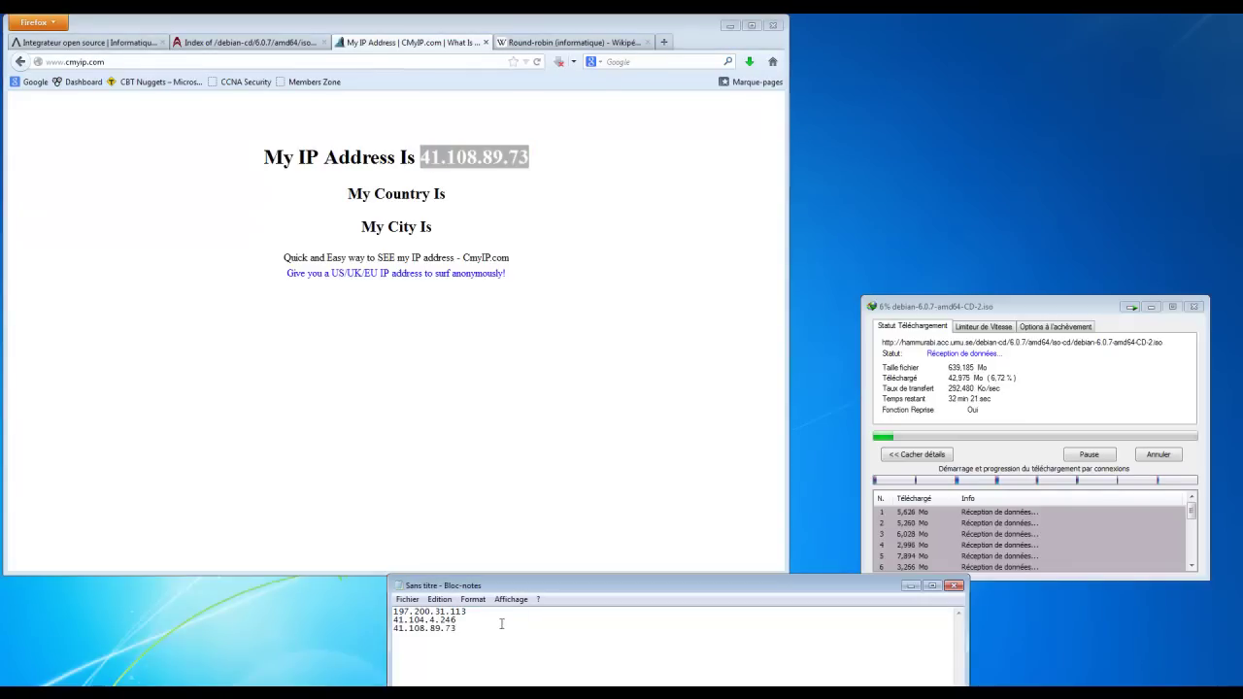
# Cancel the running download of debian-6.0.7-amd64-CD-2.iso
pyautogui.click(1016, 393)
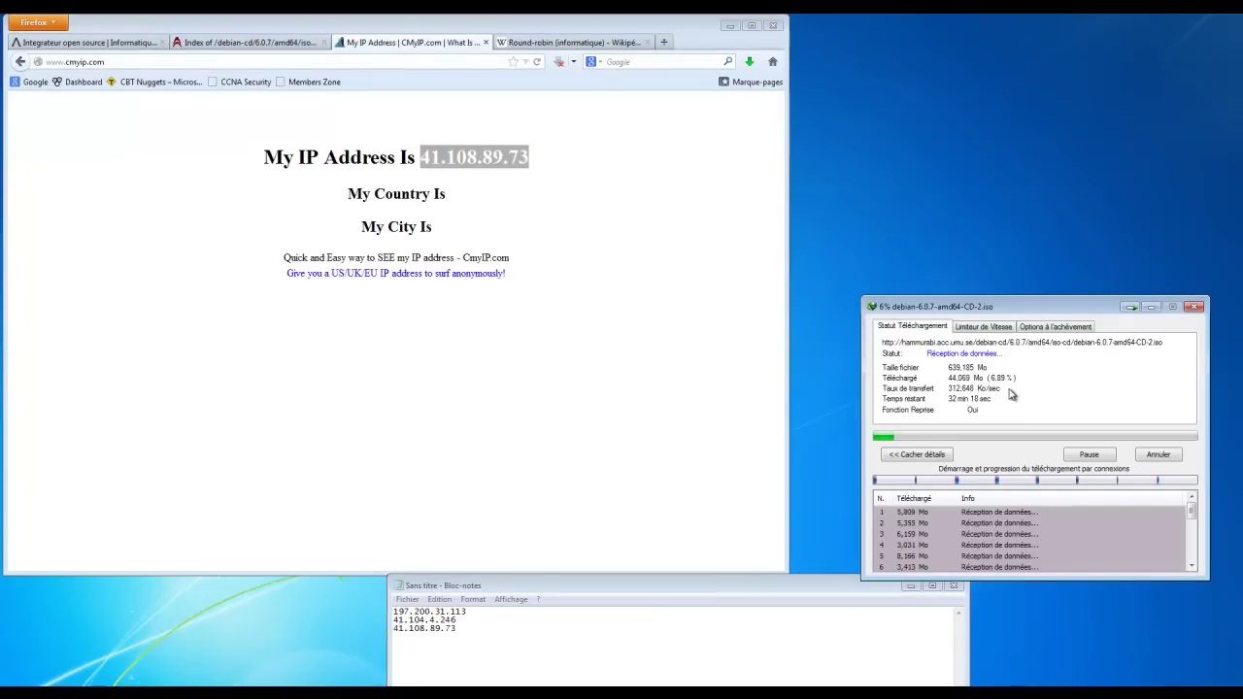
pyautogui.click(1167, 459)
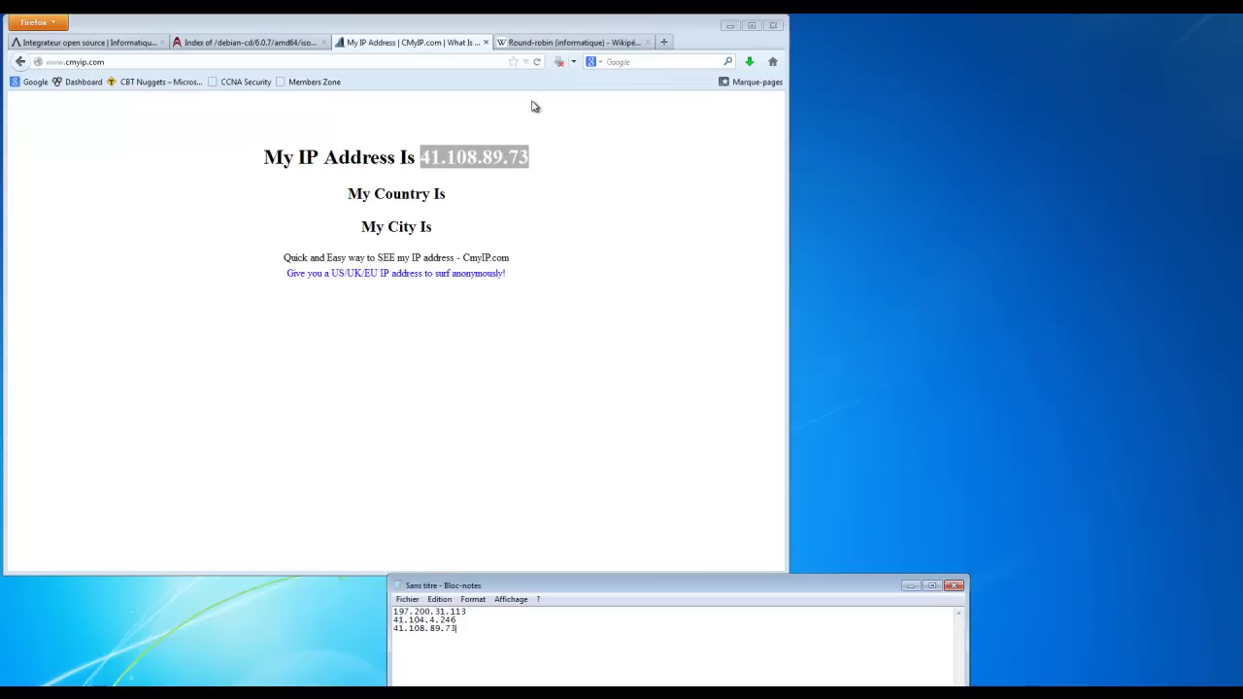
pyautogui.click(233, 47)
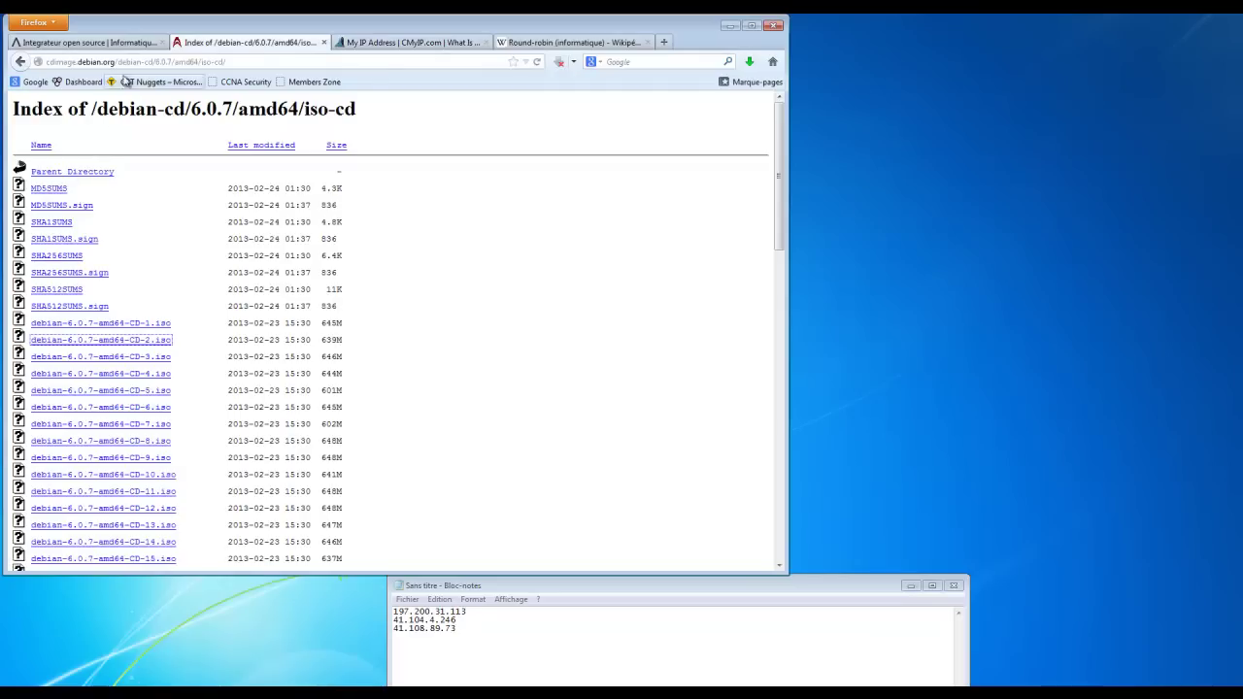
pyautogui.click(279, 64)
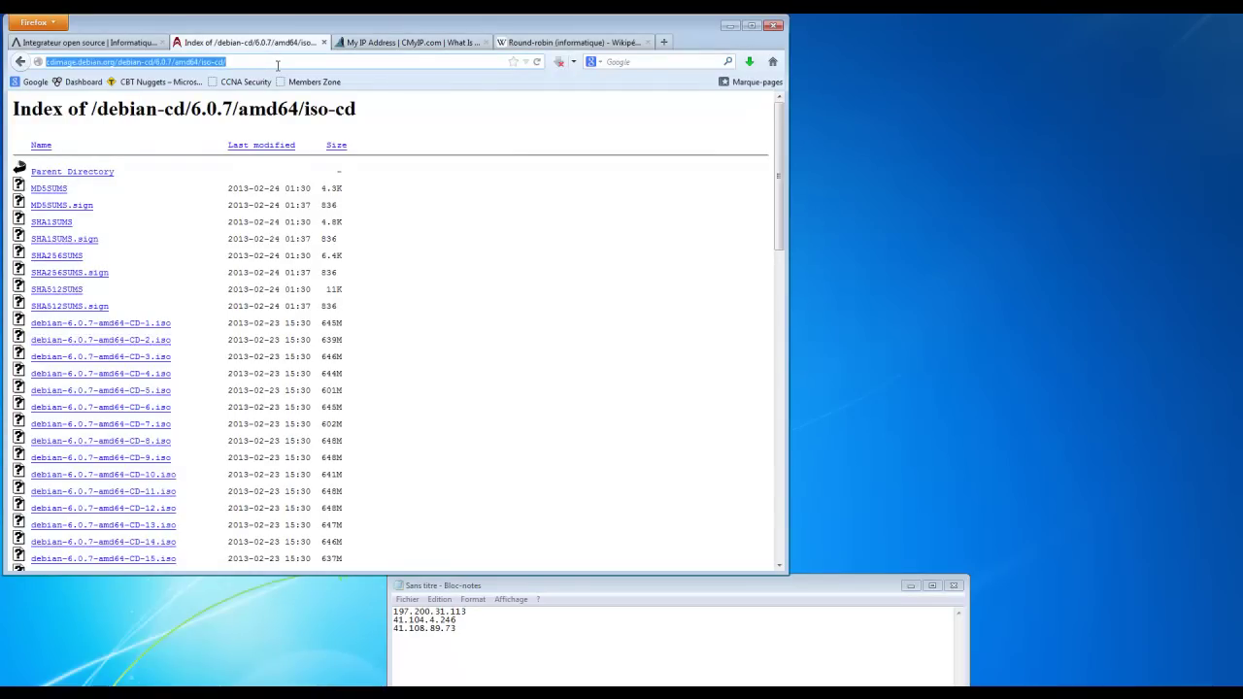
pyautogui.write('www.debian.fr')
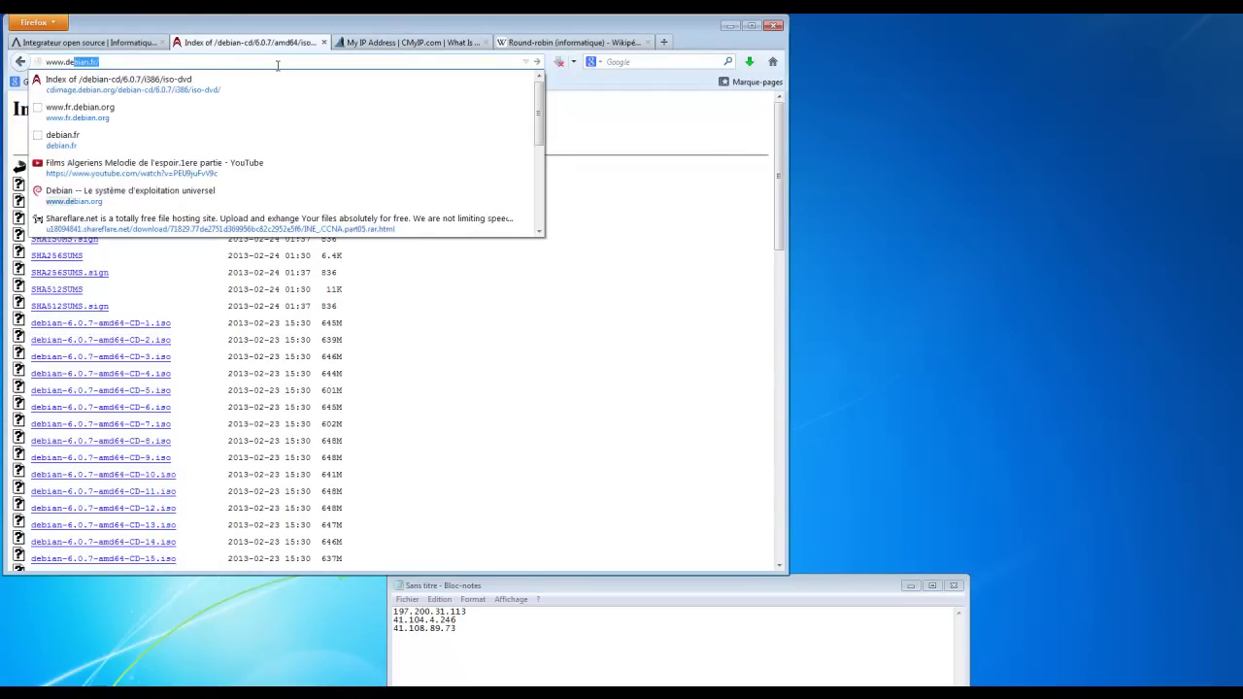
pyautogui.press('Return')
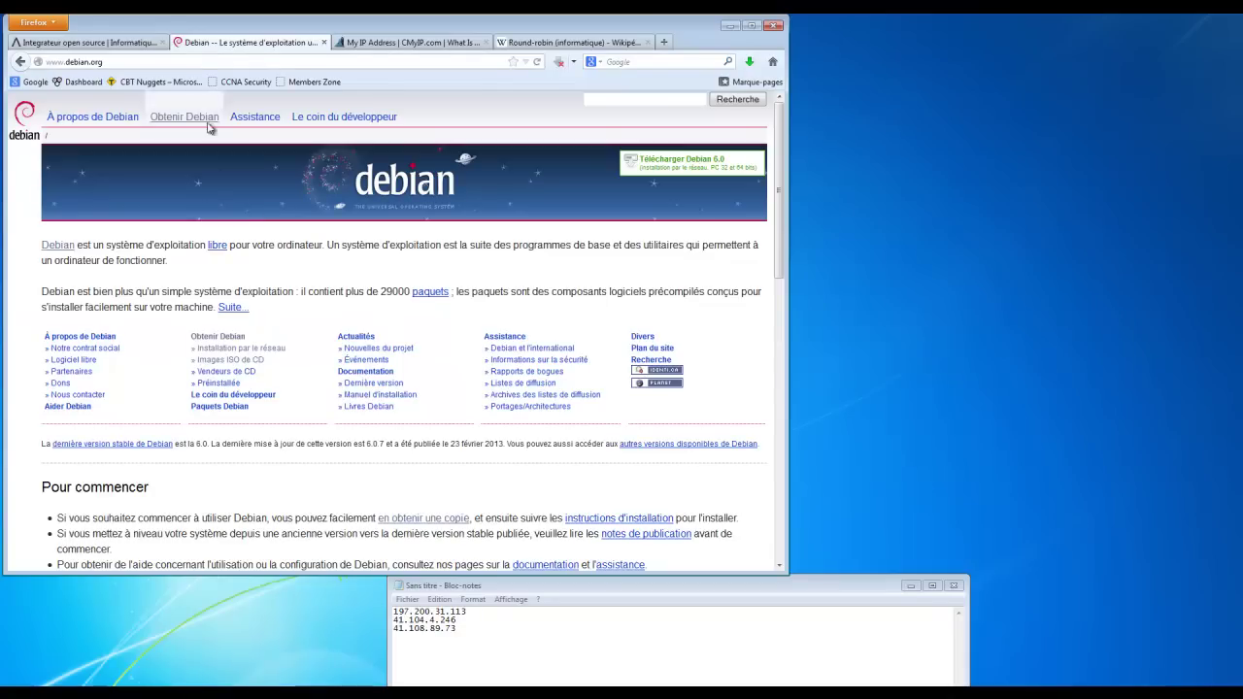
pyautogui.click(231, 360)
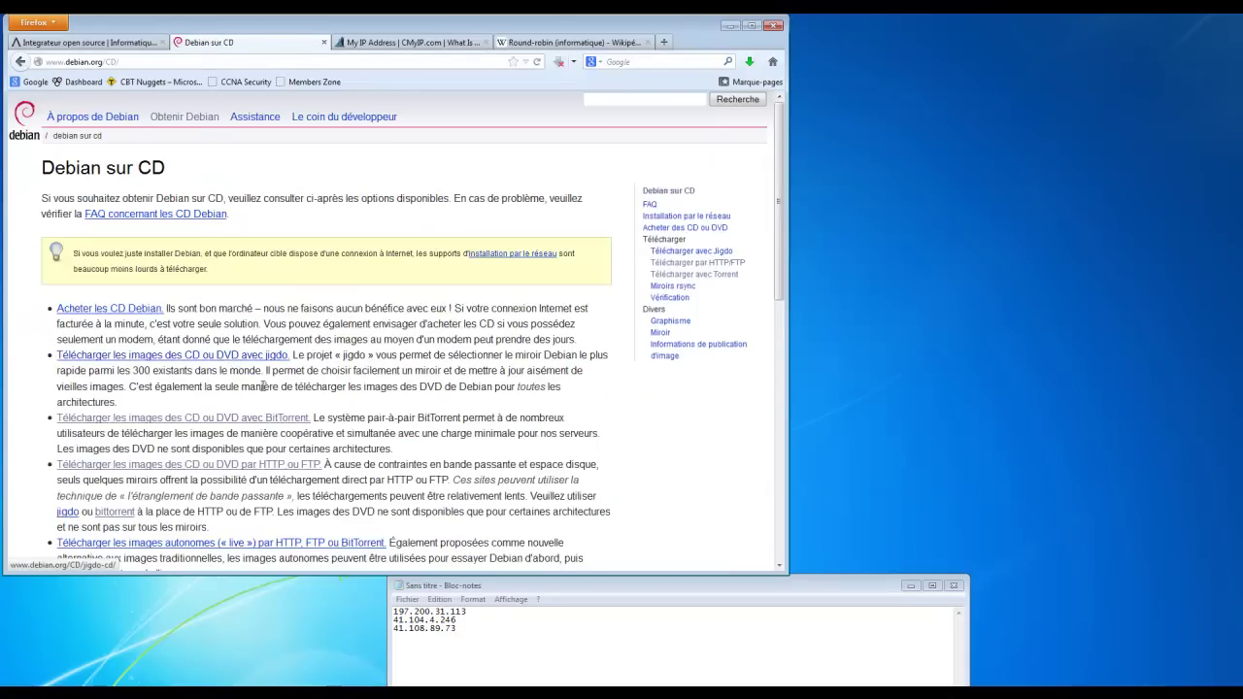
pyautogui.click(291, 418)
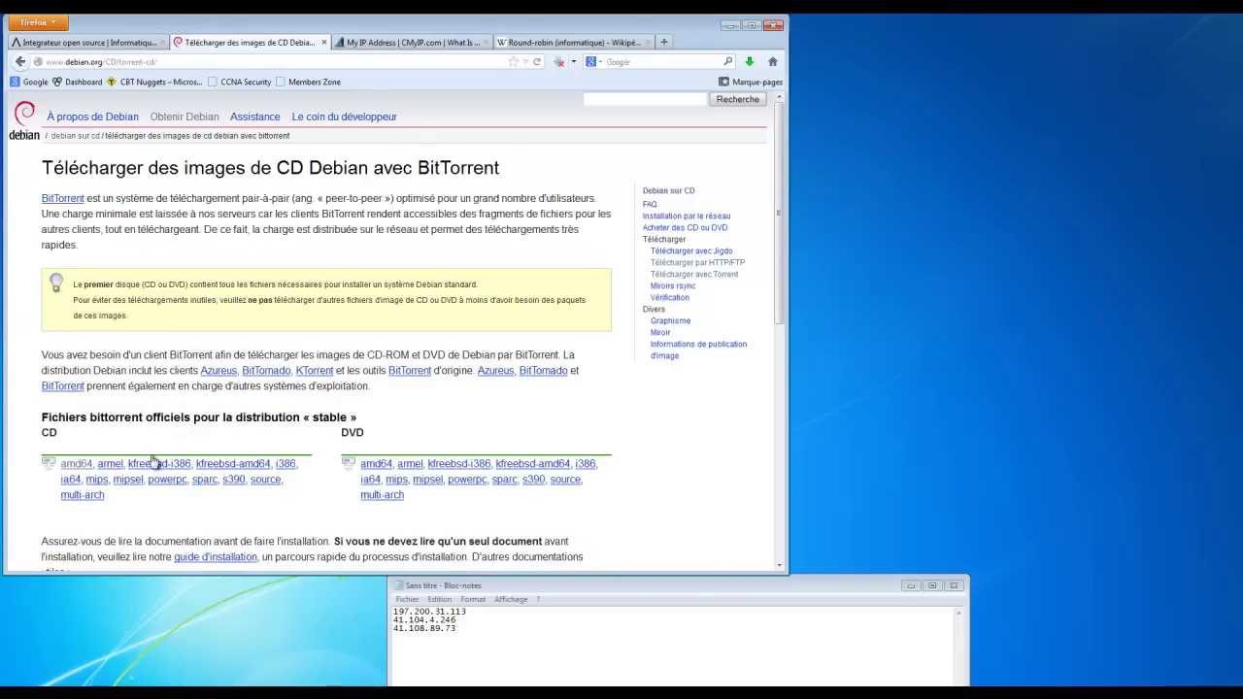
pyautogui.click(286, 465)
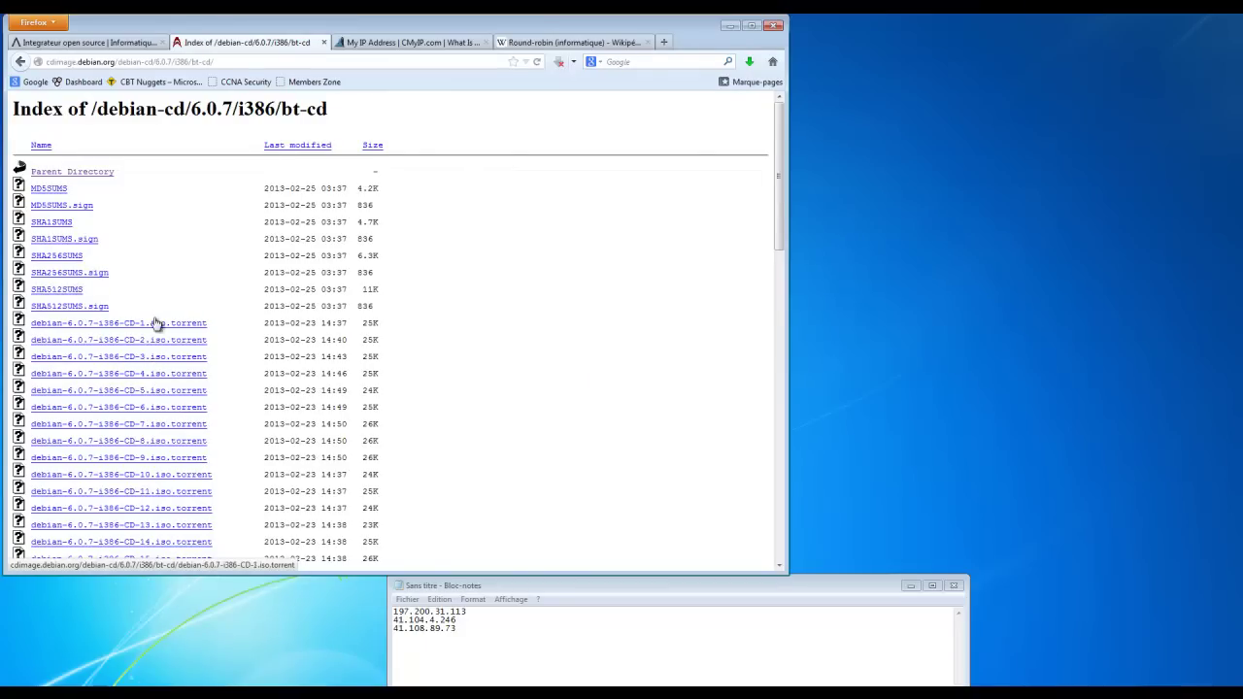
# Open debian-6.0.7-i386-CD-7.iso.torrent with µTorrent and add it with the default save options
pyautogui.click(134, 425)
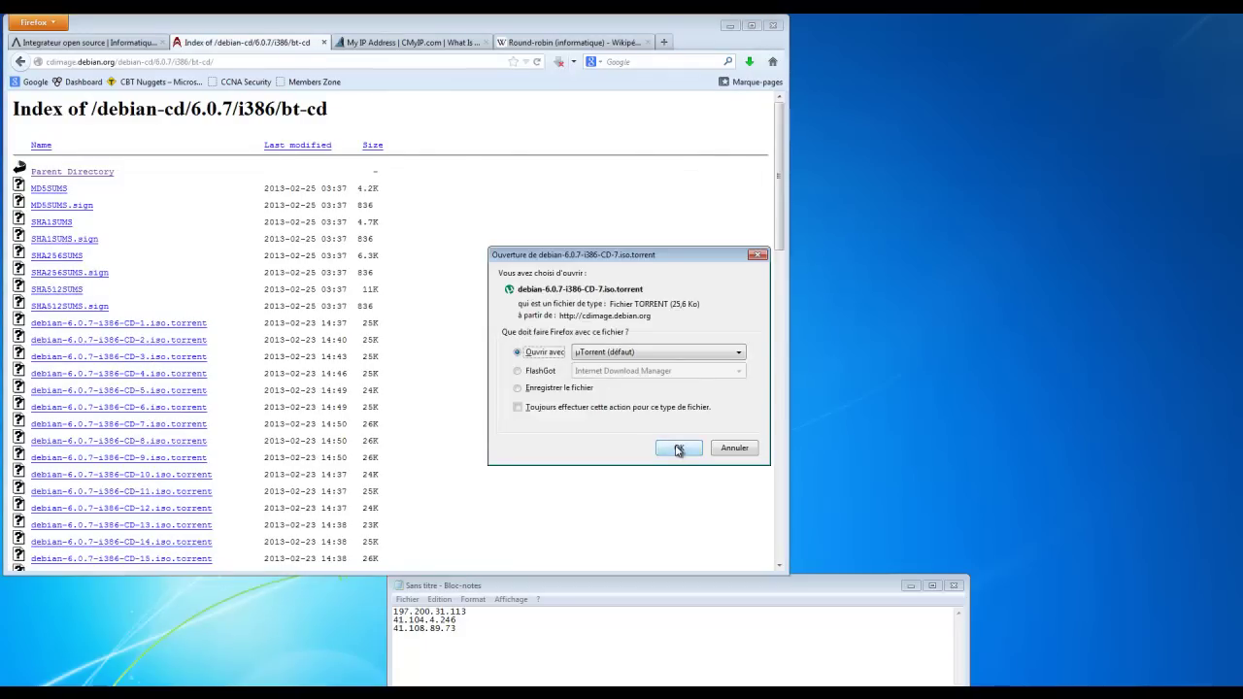
pyautogui.click(669, 450)
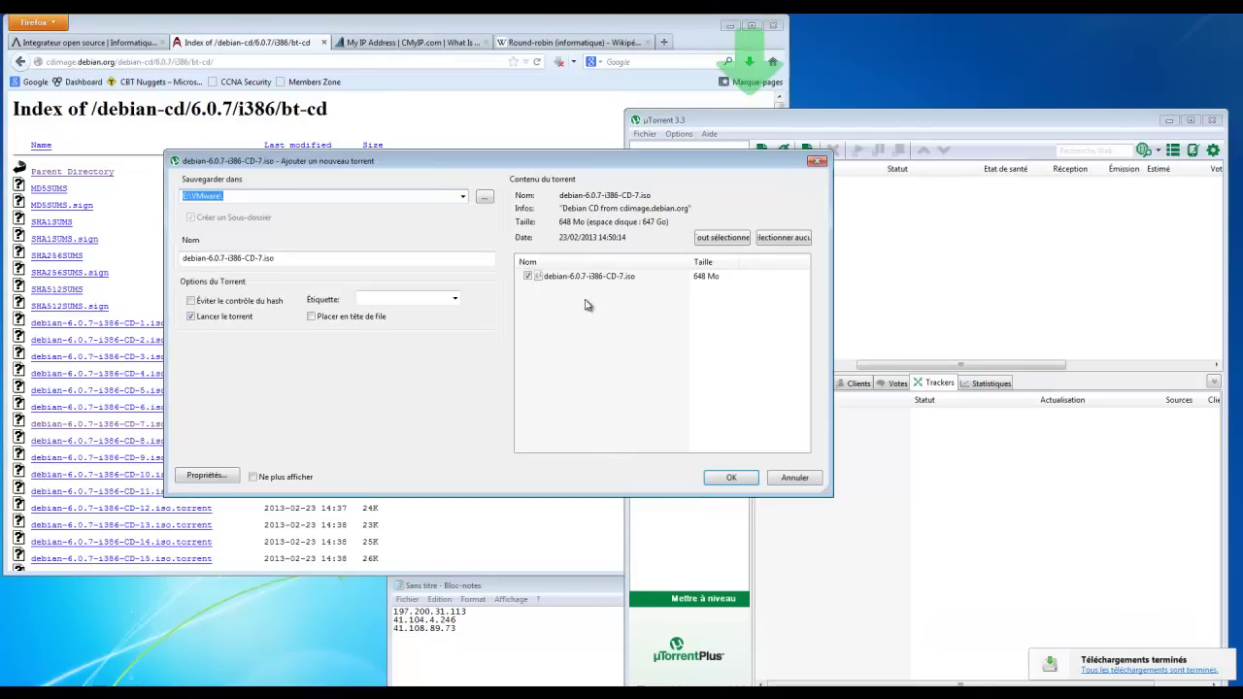
pyautogui.click(724, 479)
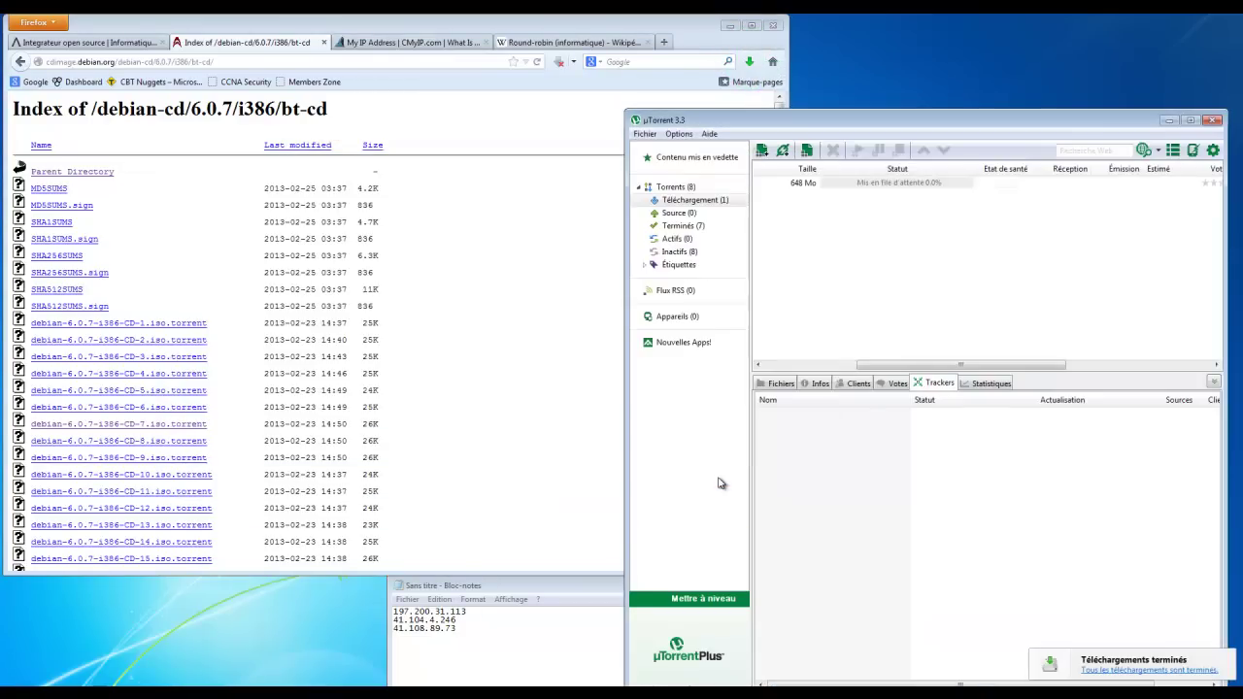
# Select the new torrent, enlarge the µTorrent window and resize the name columns in the torrent and tracker lists
pyautogui.click(885, 184)
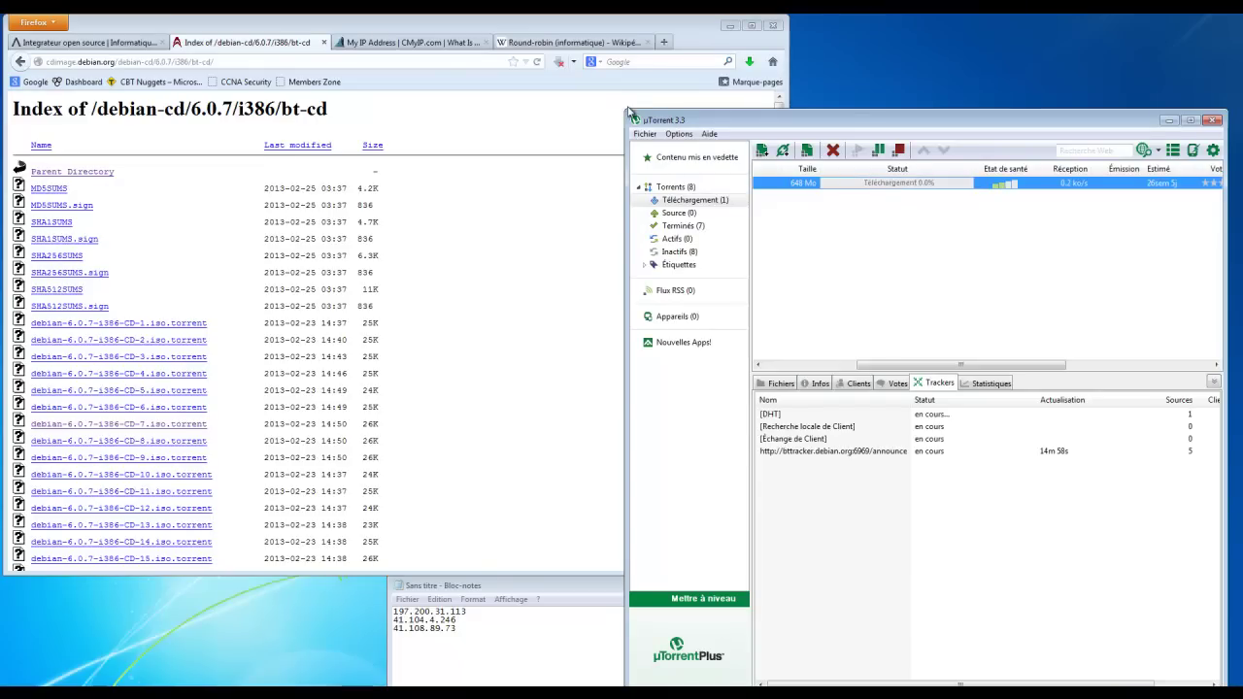
pyautogui.moveTo(626, 110); pyautogui.dragTo(459, 83)
pyautogui.moveTo(743, 366); pyautogui.dragTo(624, 366)
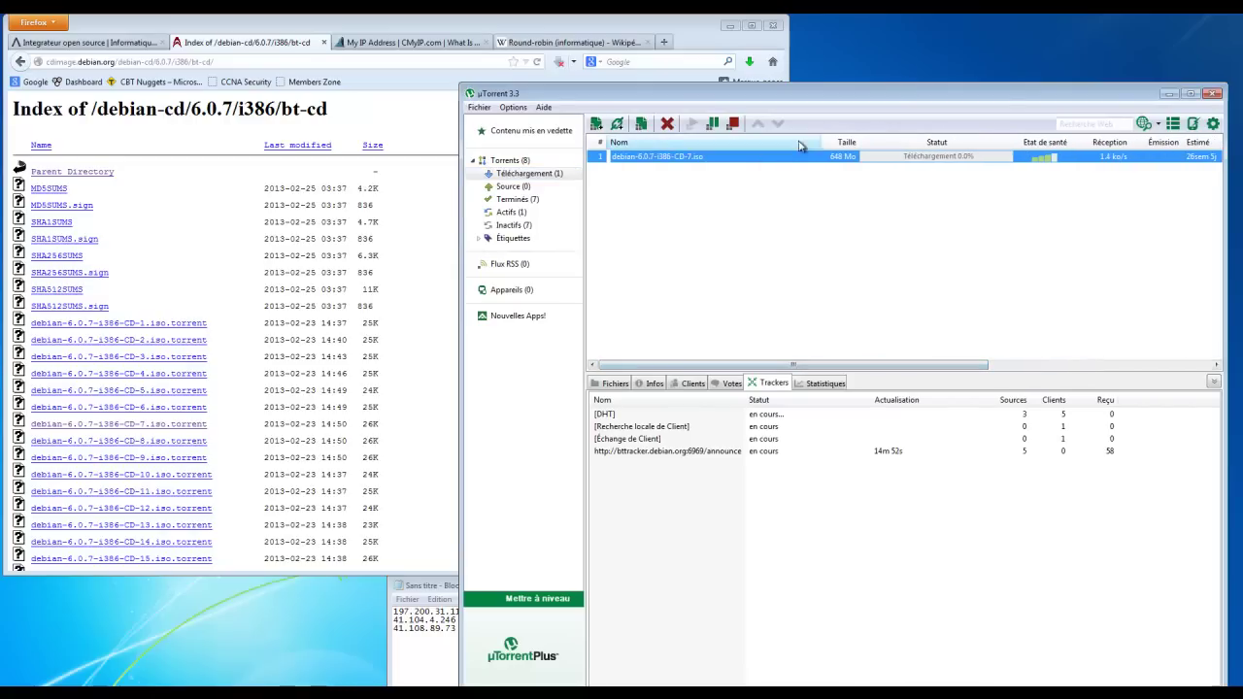
pyautogui.moveTo(823, 141); pyautogui.dragTo(728, 142)
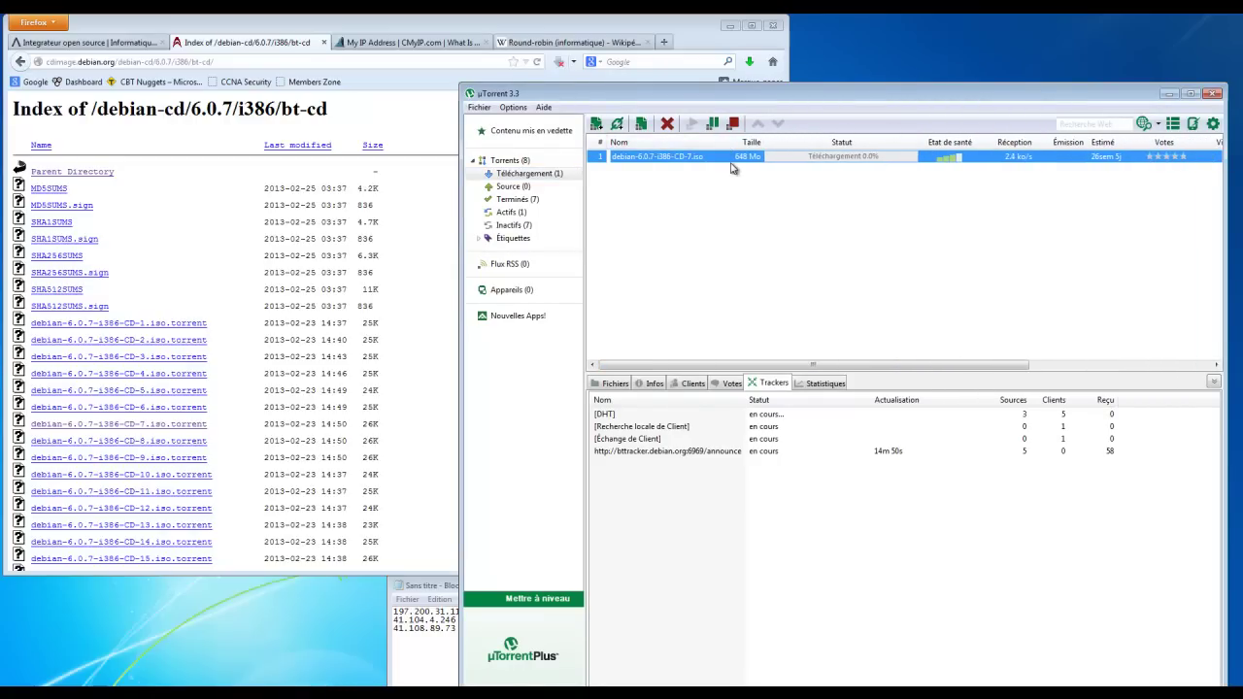
pyautogui.click(706, 454)
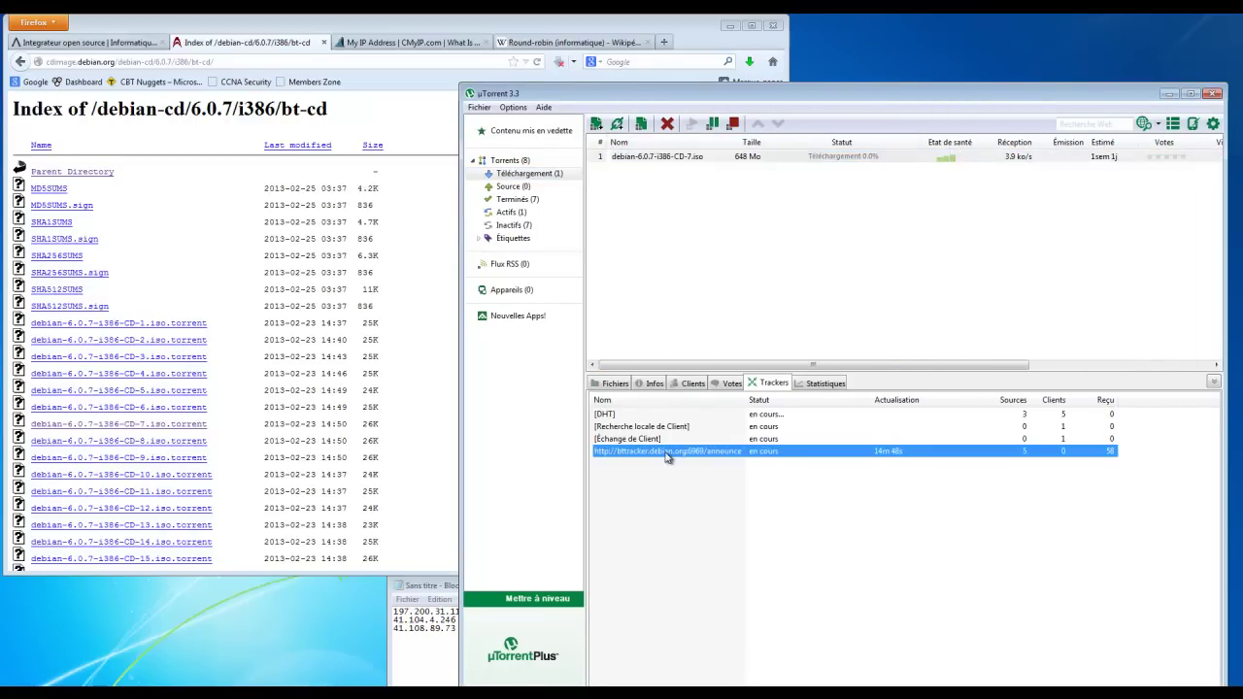
pyautogui.moveTo(745, 399); pyautogui.dragTo(772, 407)
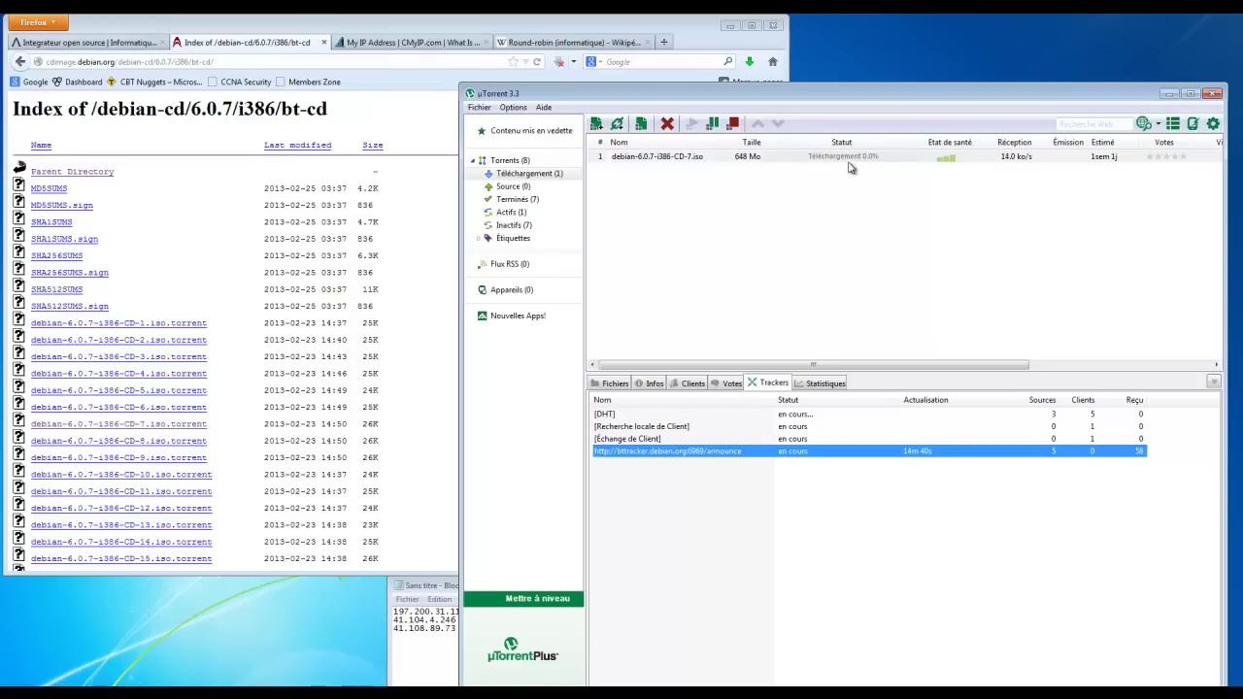
# Examine the torrent's connected clients, their reception rates and software, and compare them with its tracker sources
pyautogui.click(691, 386)
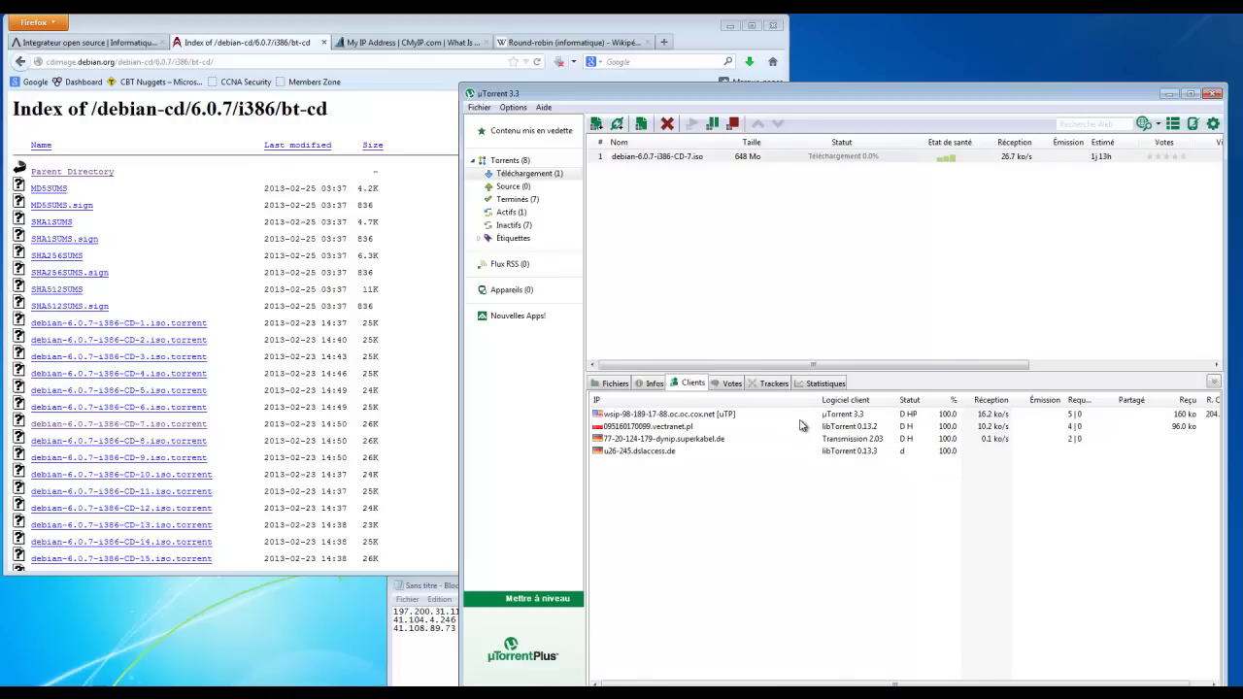
pyautogui.click(178, 163)
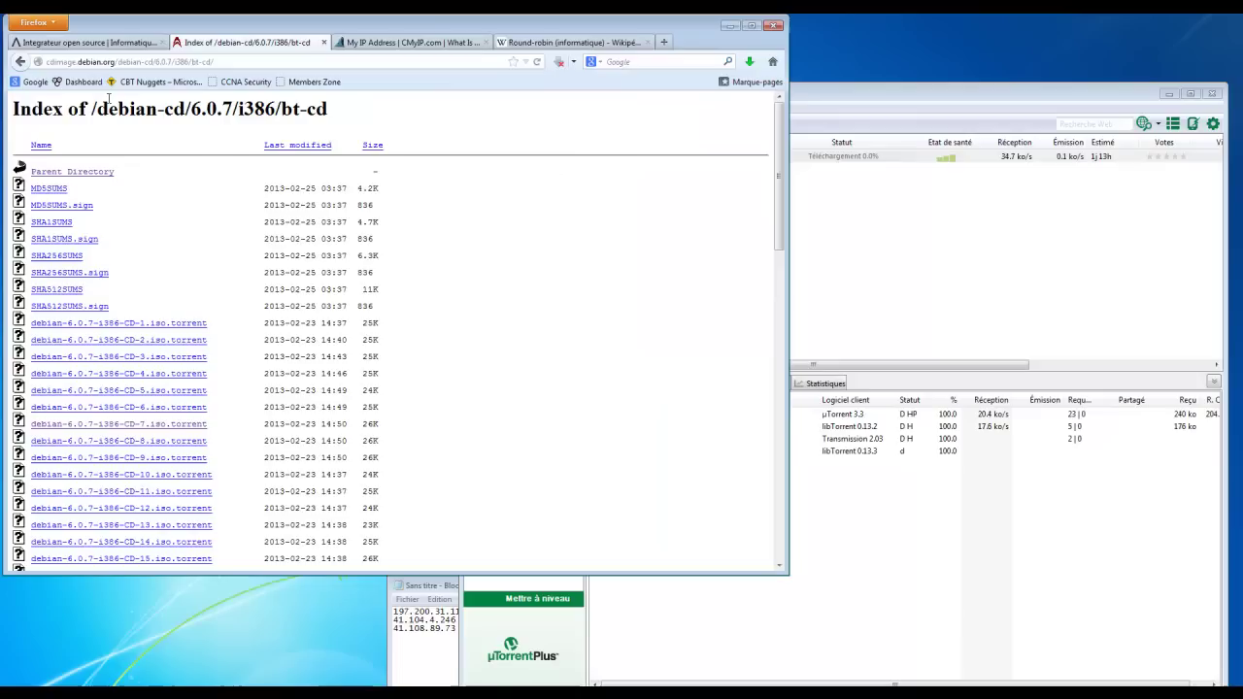
pyautogui.click(949, 106)
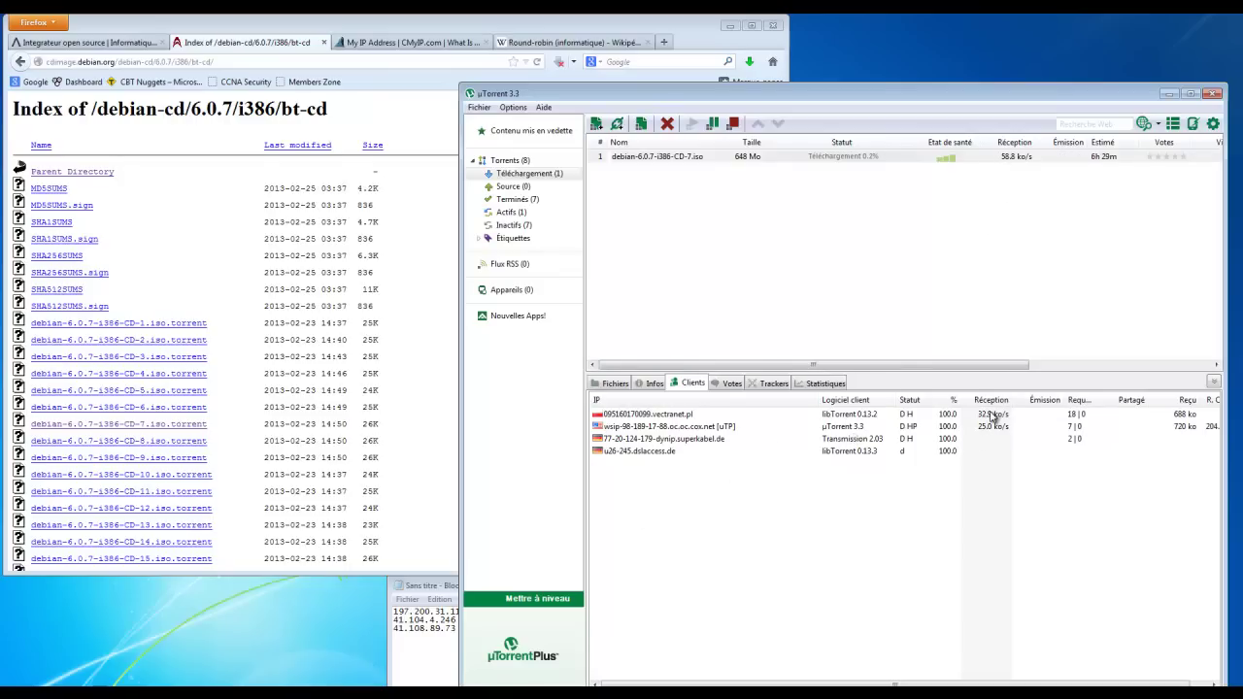
pyautogui.click(989, 424)
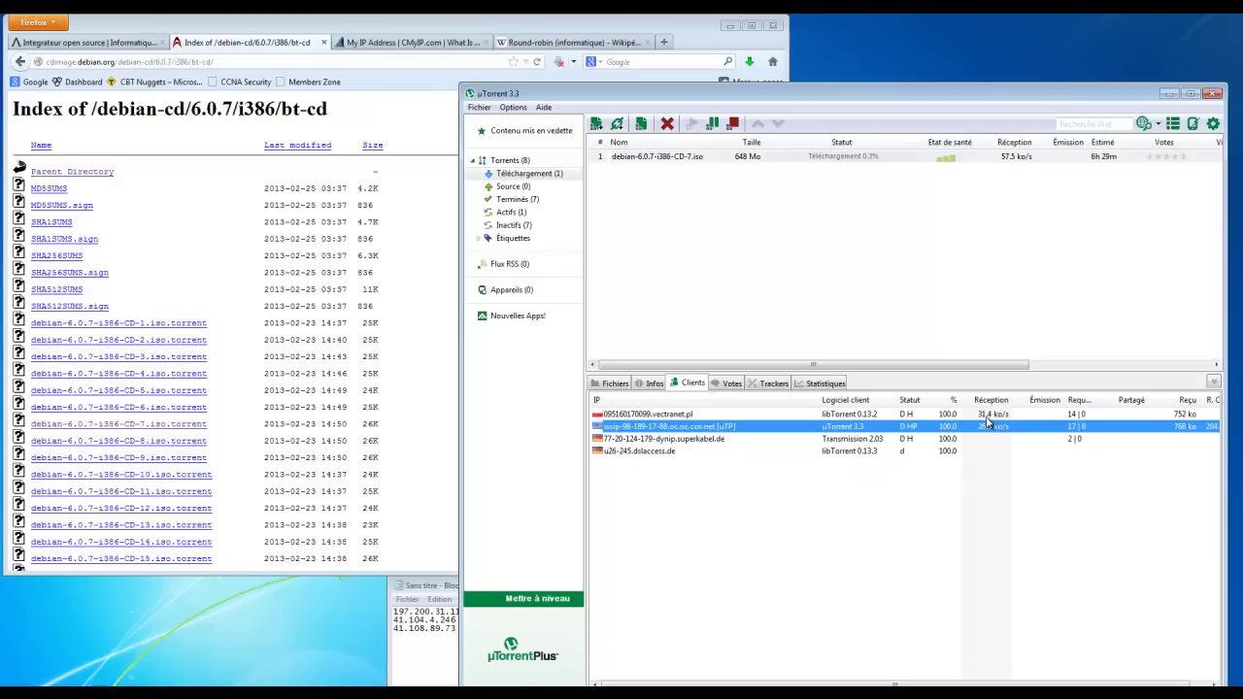
pyautogui.click(765, 385)
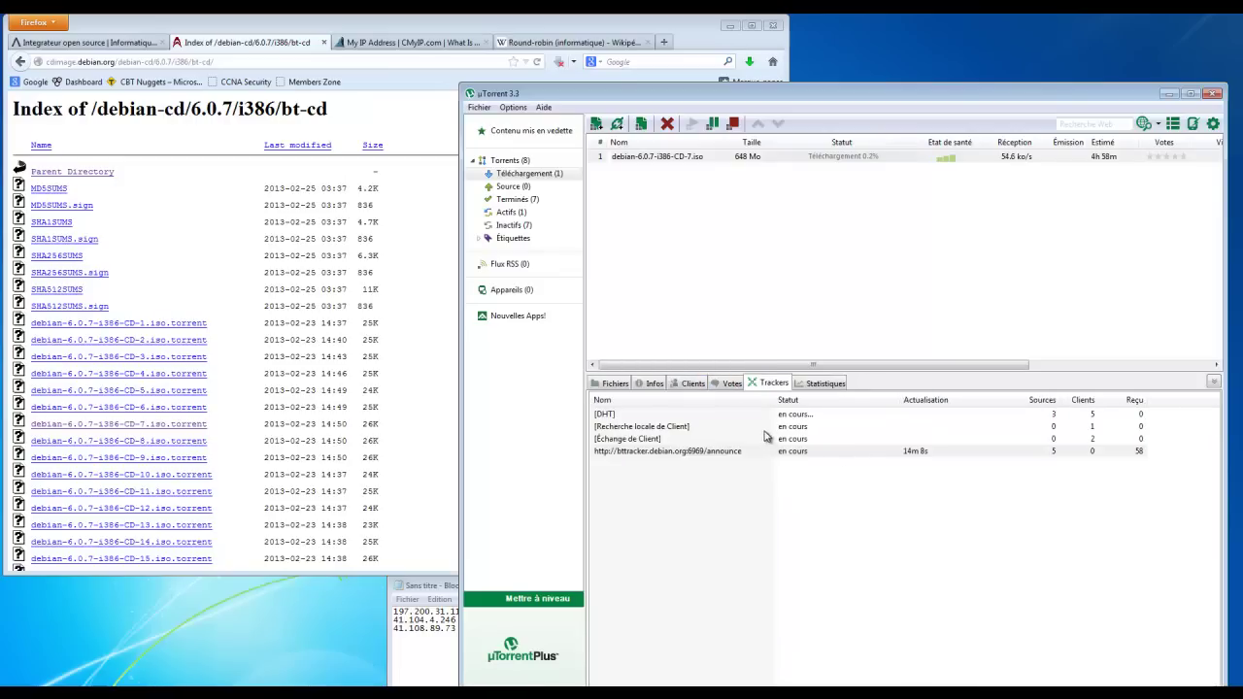
pyautogui.click(685, 381)
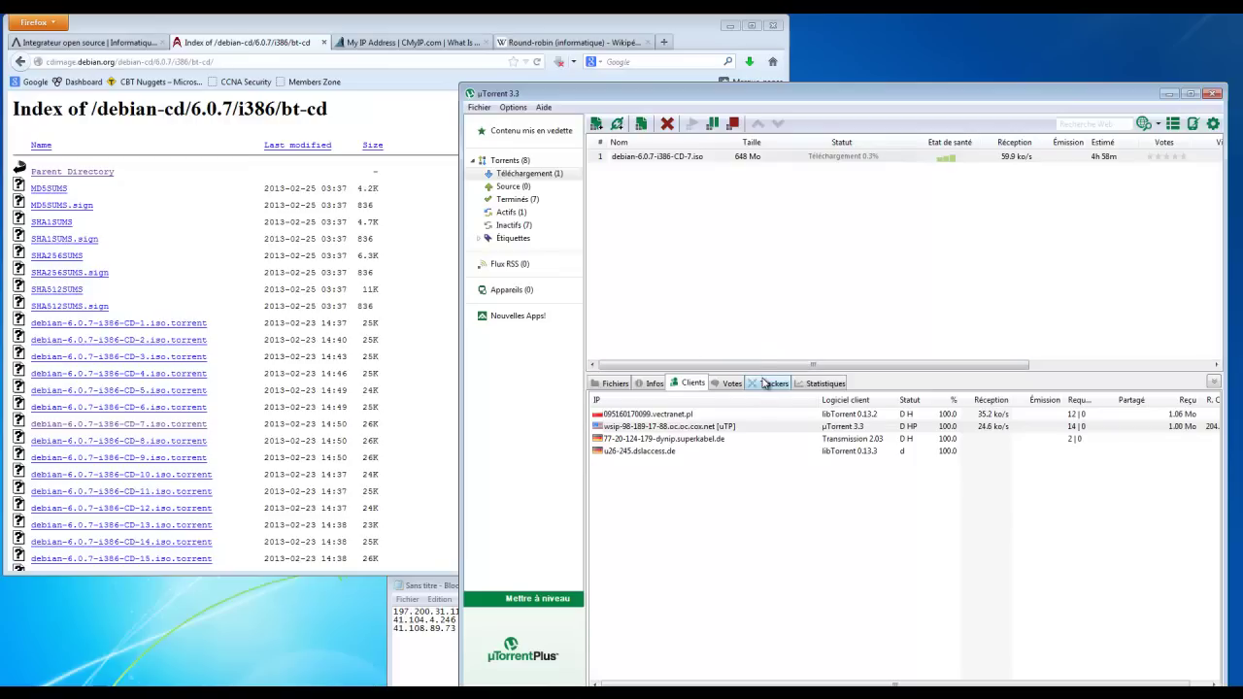
pyautogui.click(766, 383)
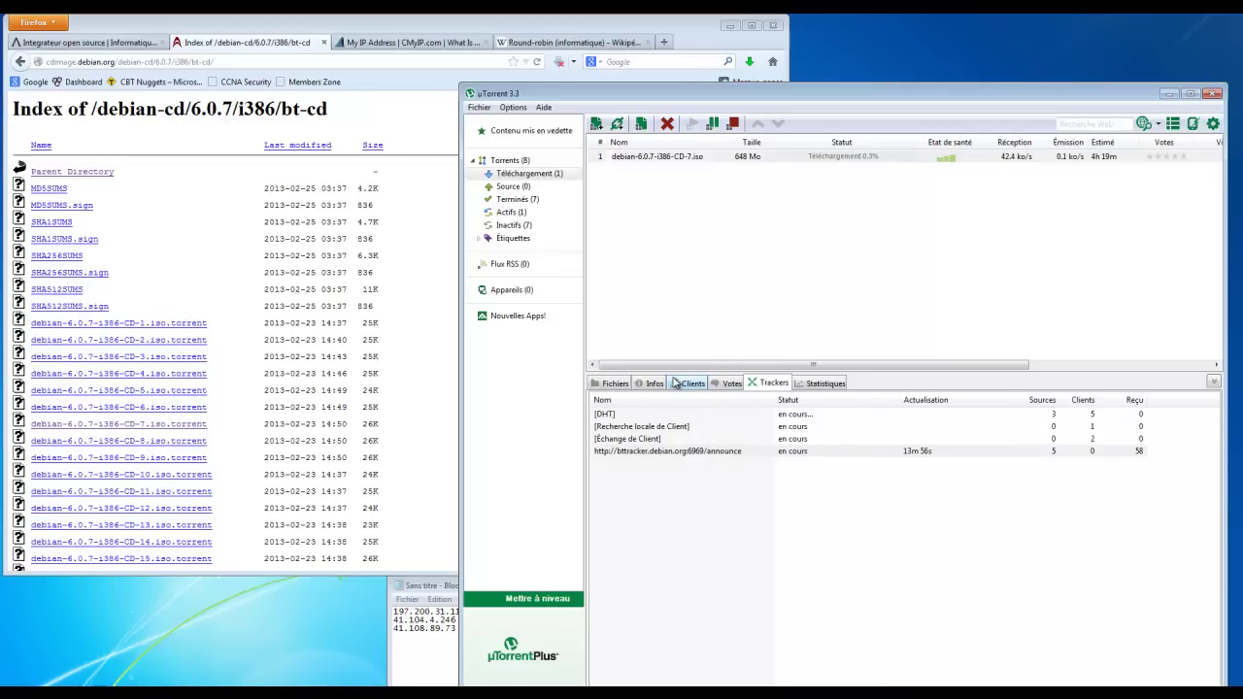
pyautogui.click(676, 382)
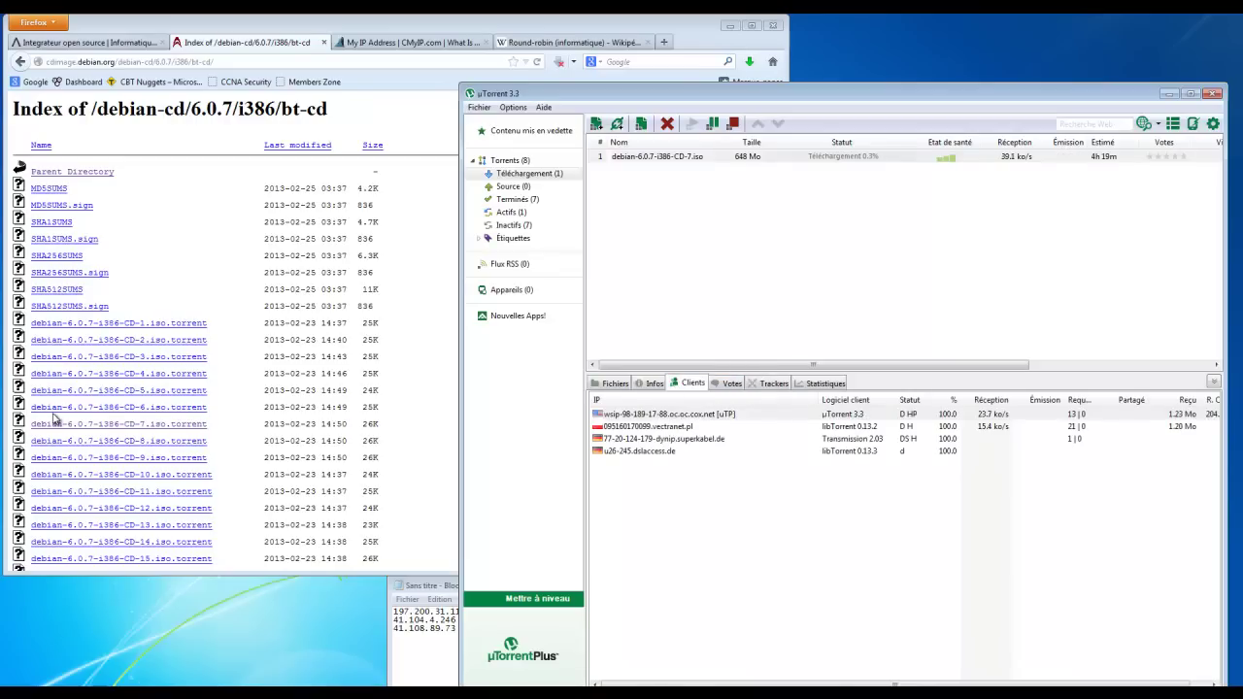
# Add debian-6.0.7-i386-CD-1.iso.torrent from the Debian listing to µTorrent with the default save options, and stop the CD-7 torrent
pyautogui.click(186, 329)
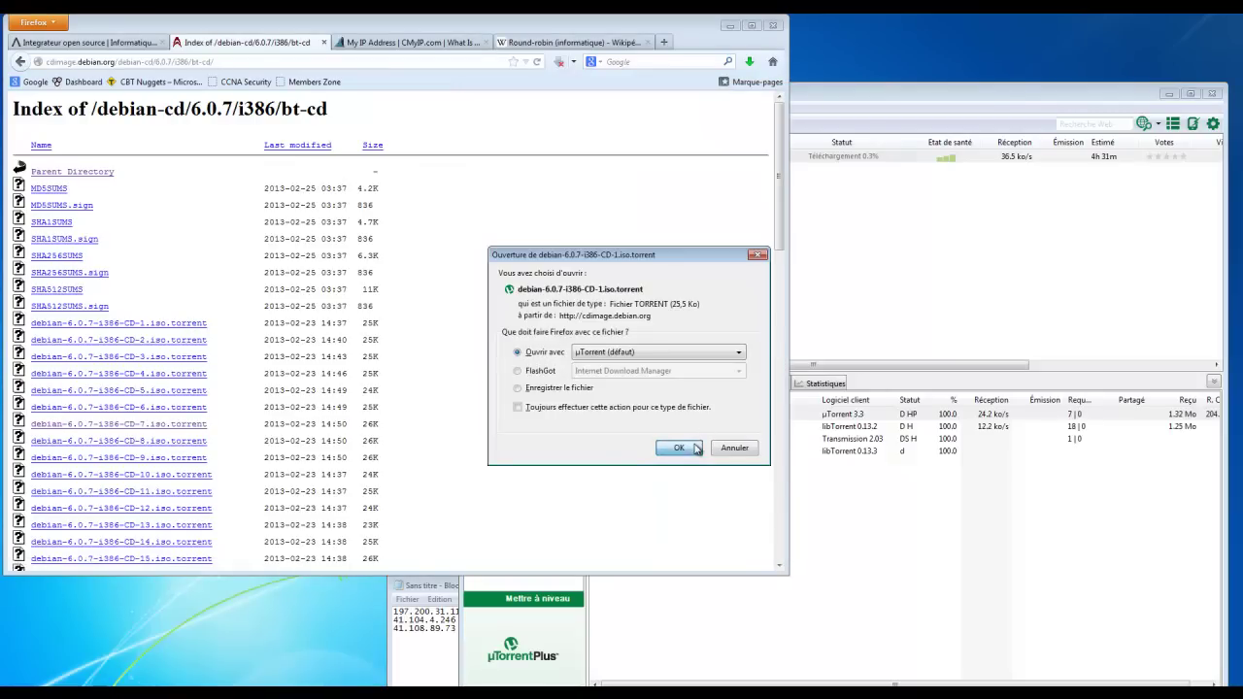
pyautogui.click(683, 451)
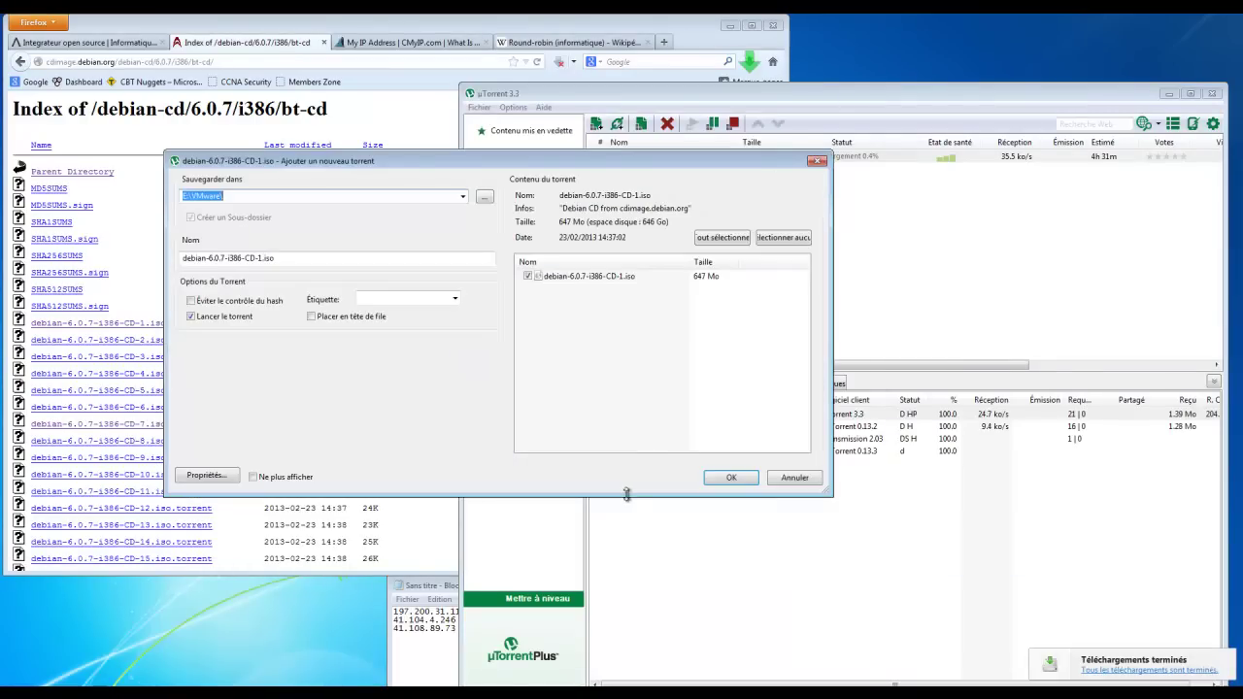
pyautogui.click(719, 481)
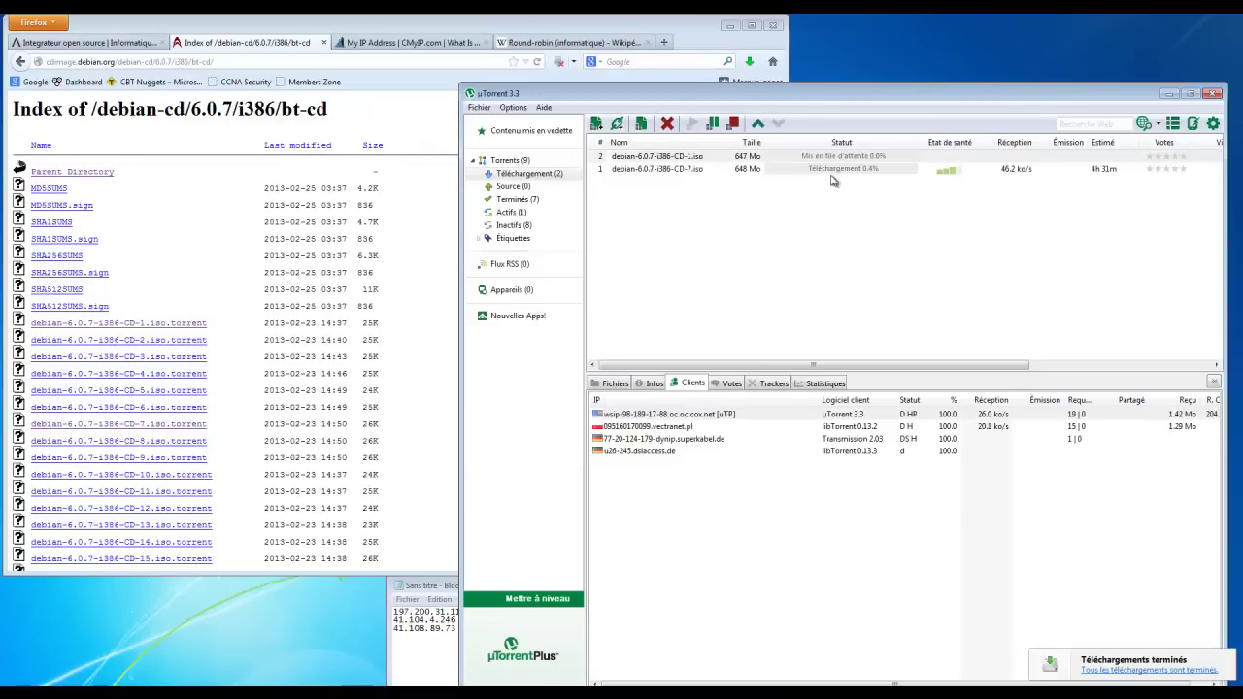
pyautogui.click(697, 170)
pyautogui.click(734, 124)
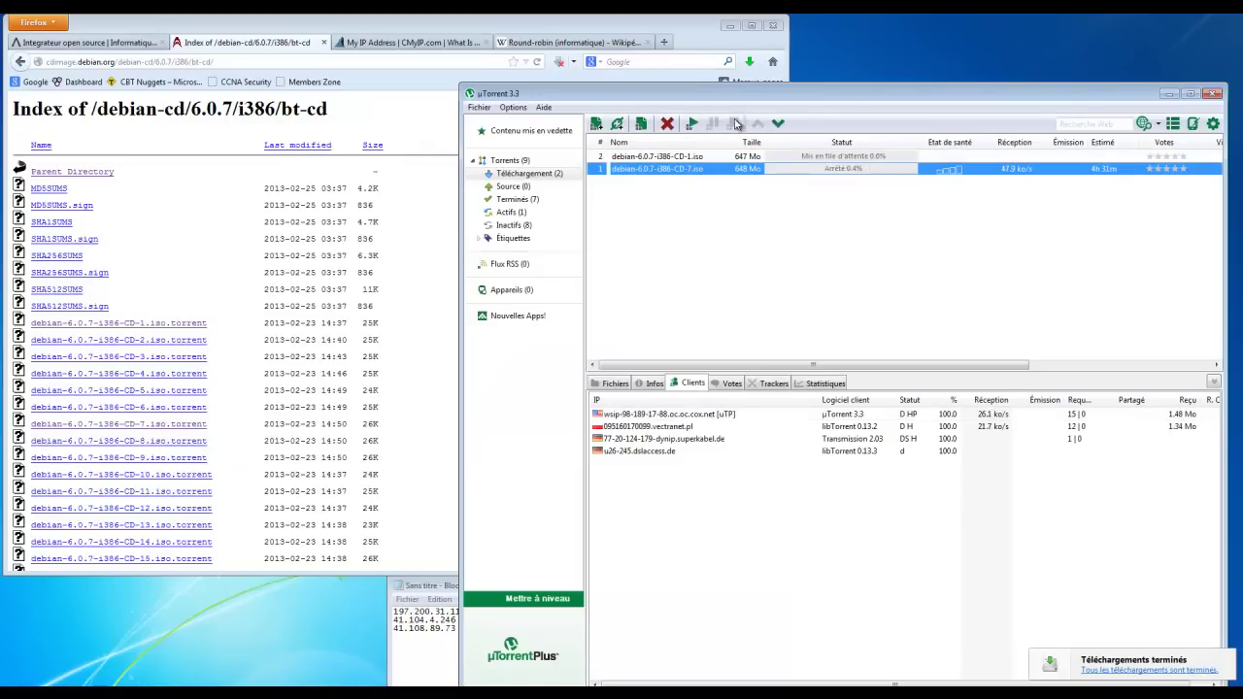
# Examine the CD-1 torrent's tracker sources and its connected clients' reception rates, and stop its download
pyautogui.click(841, 156)
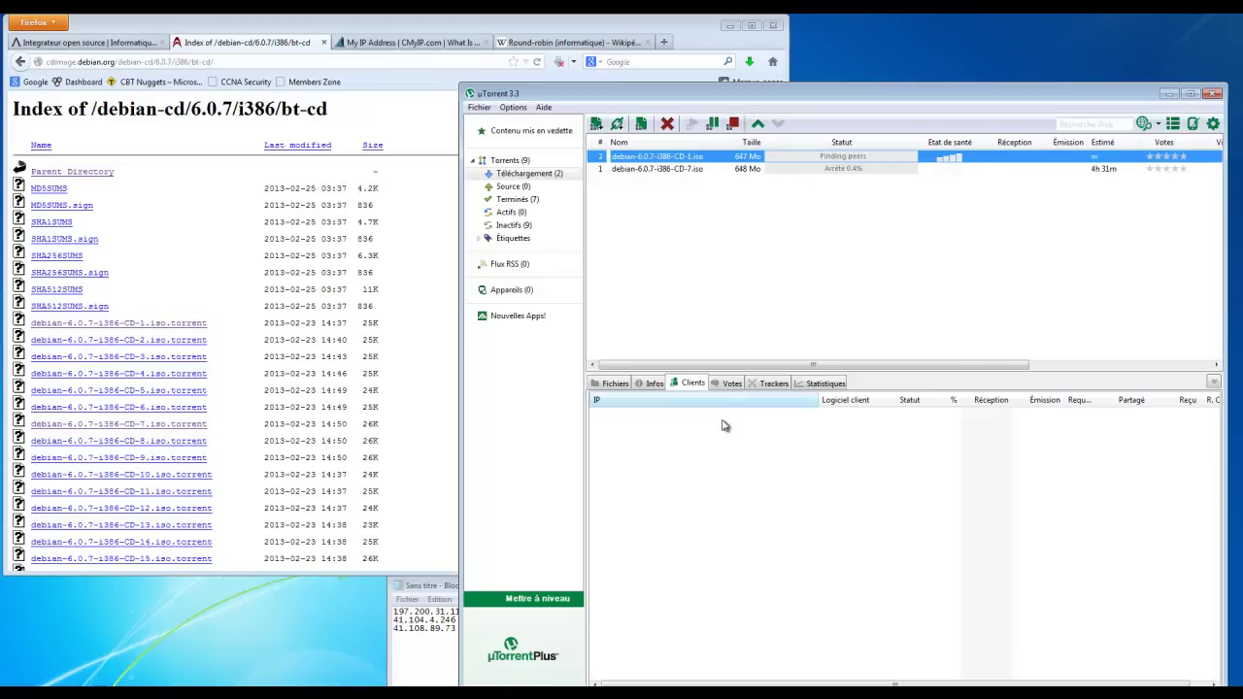
pyautogui.click(766, 384)
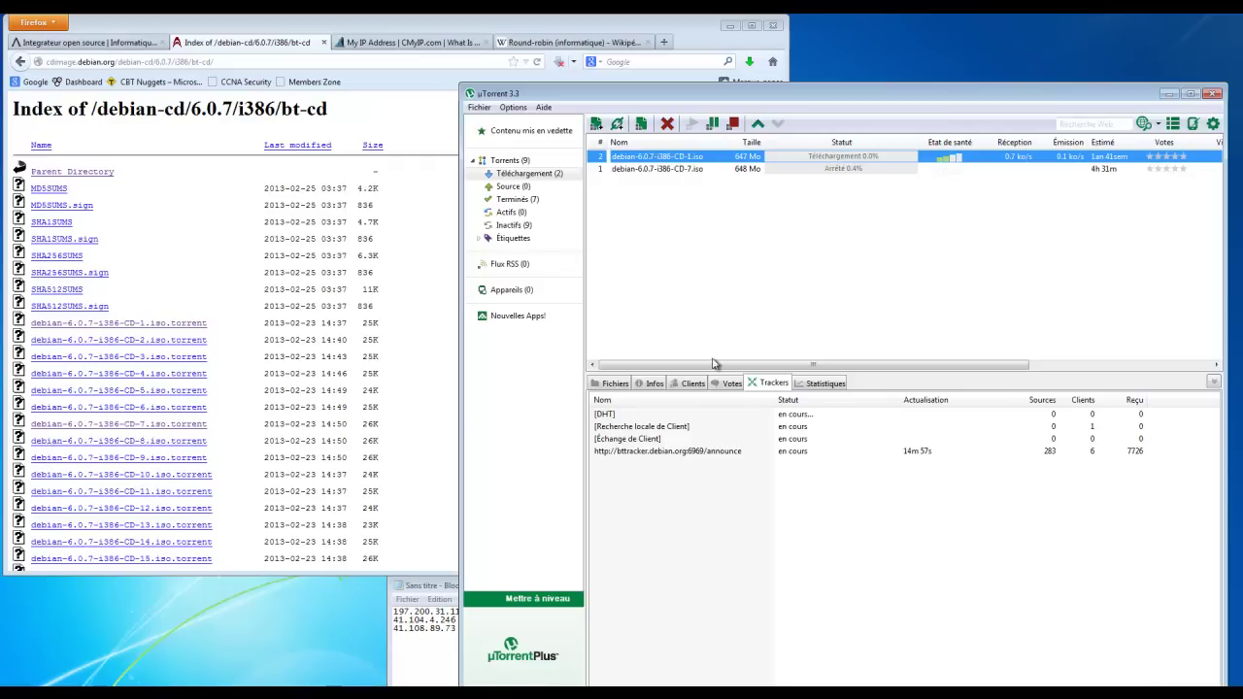
pyautogui.click(692, 383)
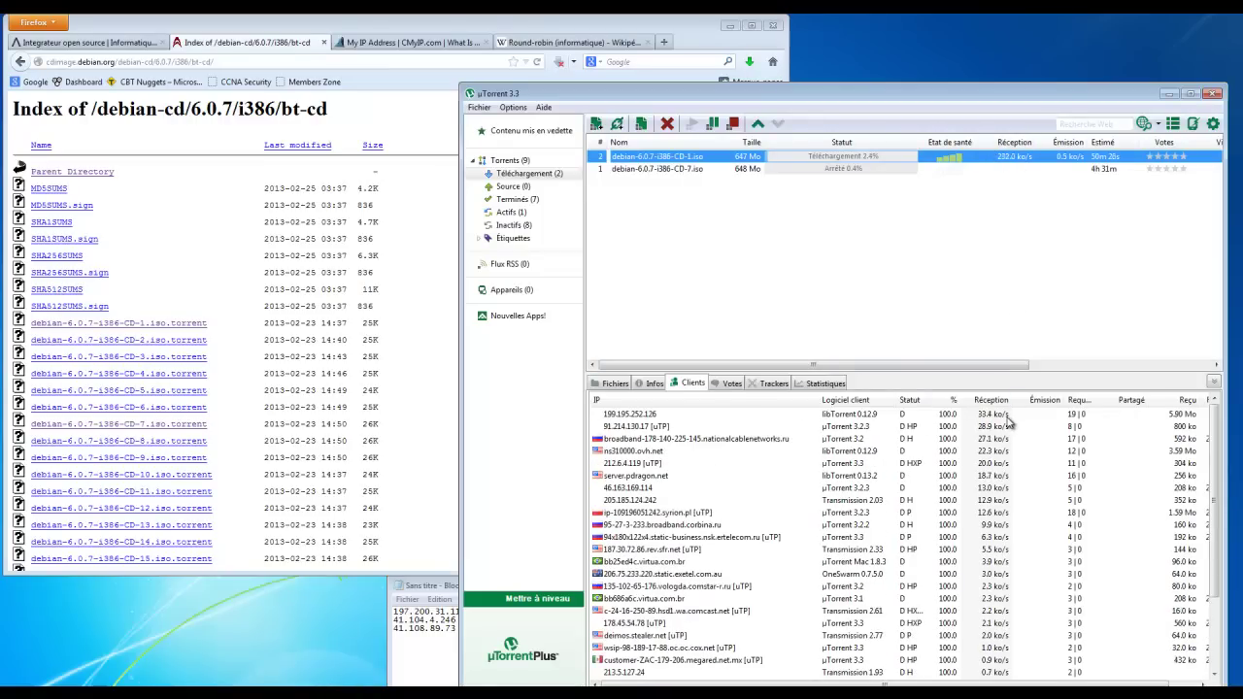
pyautogui.click(743, 415)
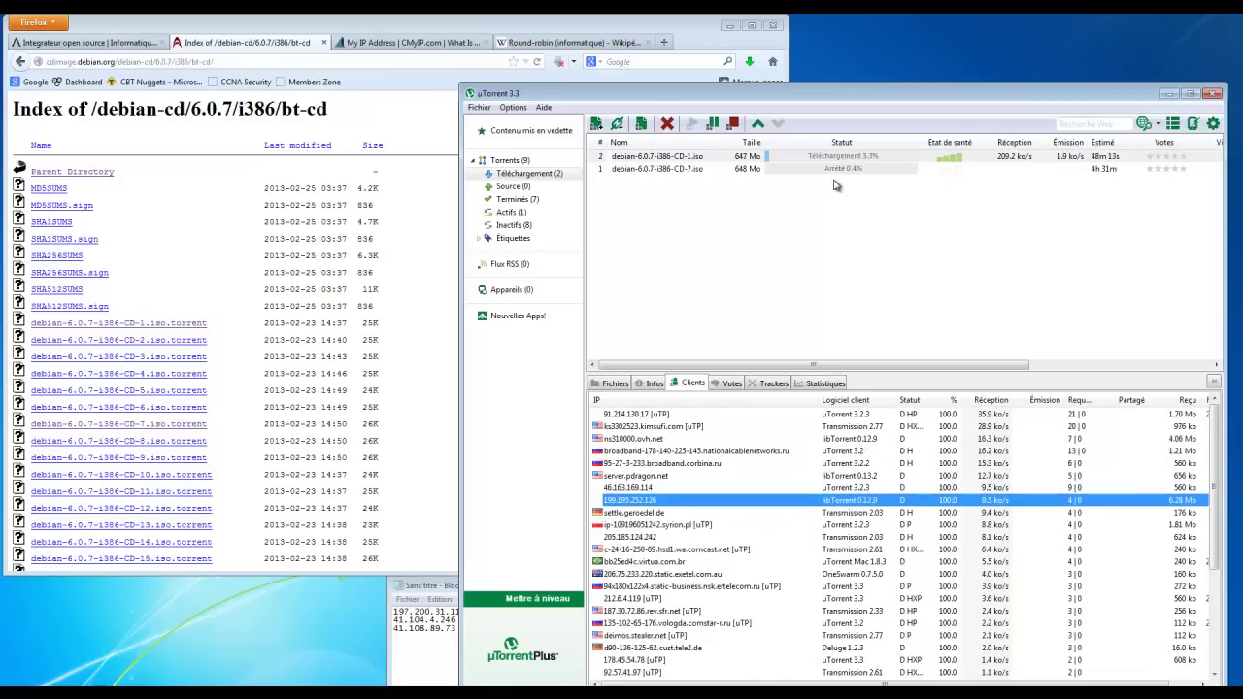
pyautogui.click(733, 124)
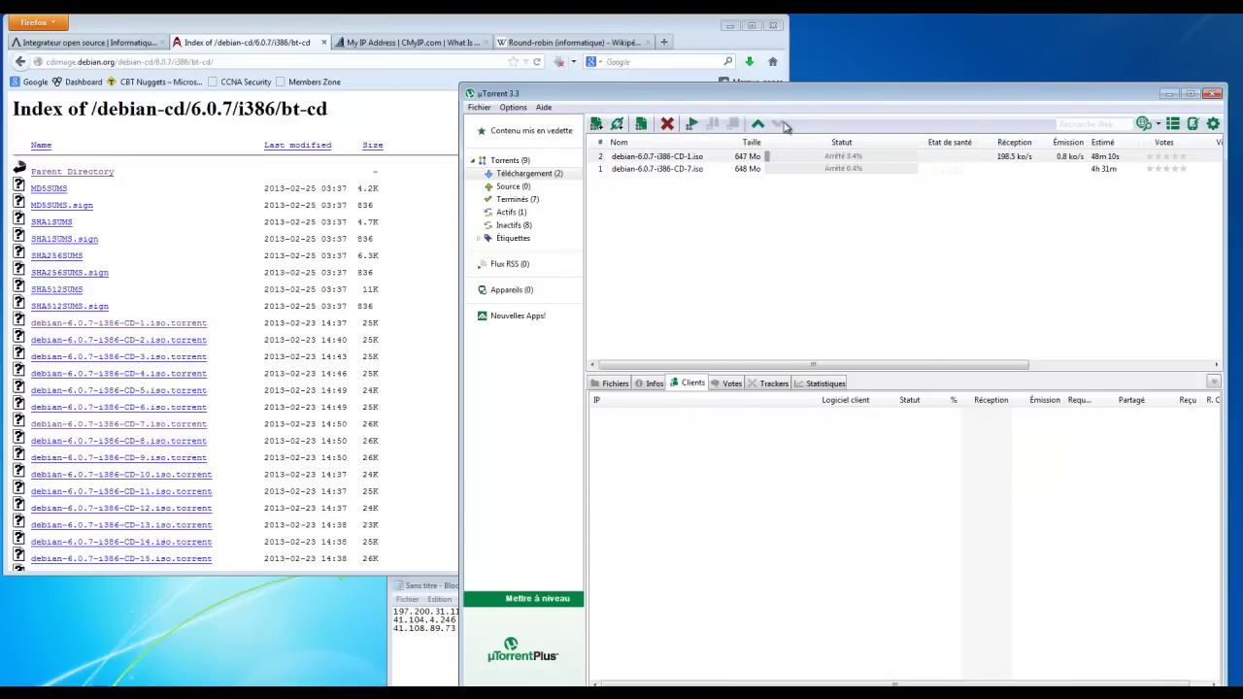